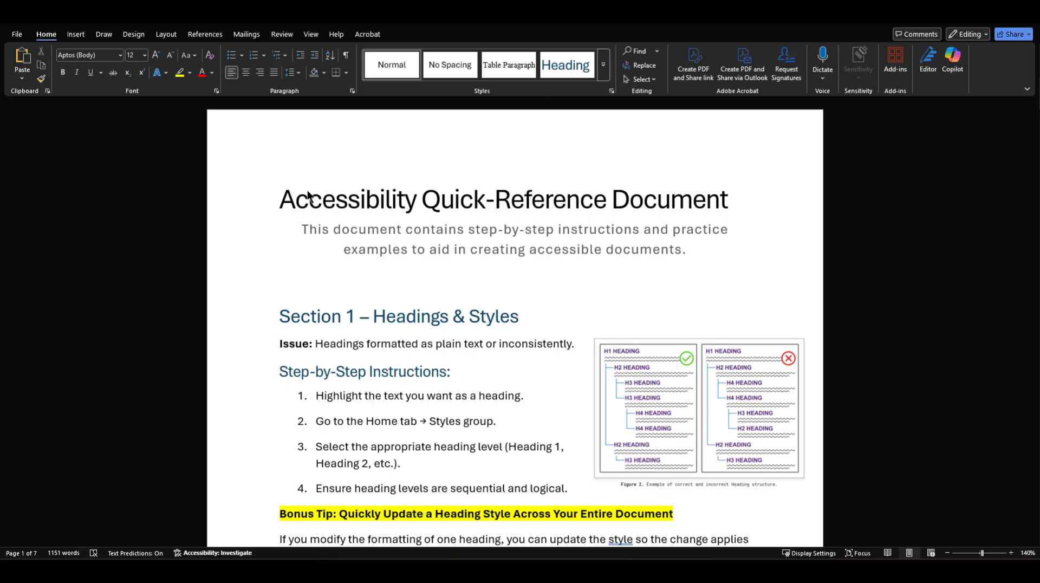
Apply the Title style to the document title "Accessibility Quick-Reference Document"
click(280, 198)
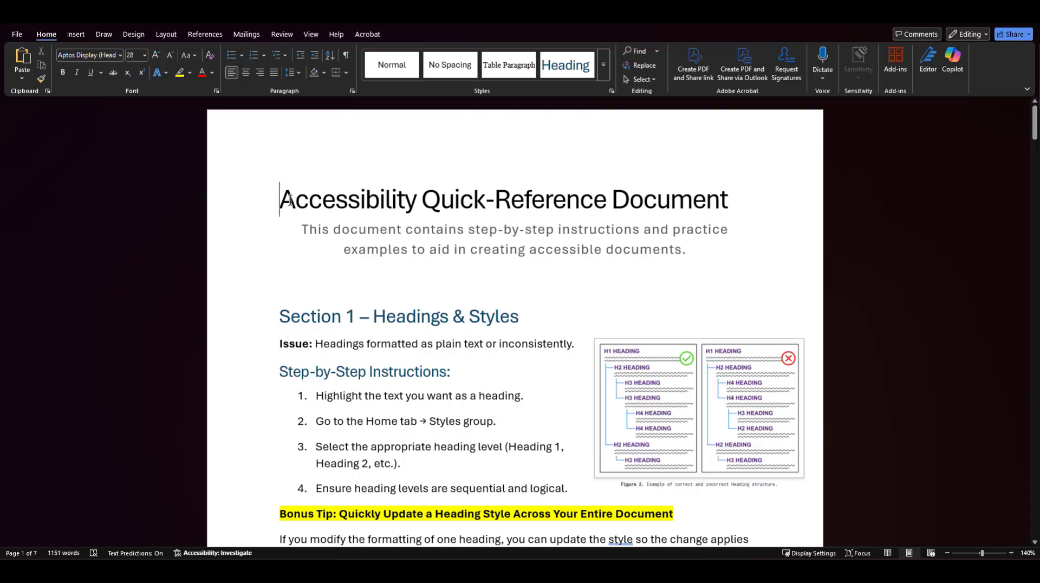
drag(290, 200, 708, 200)
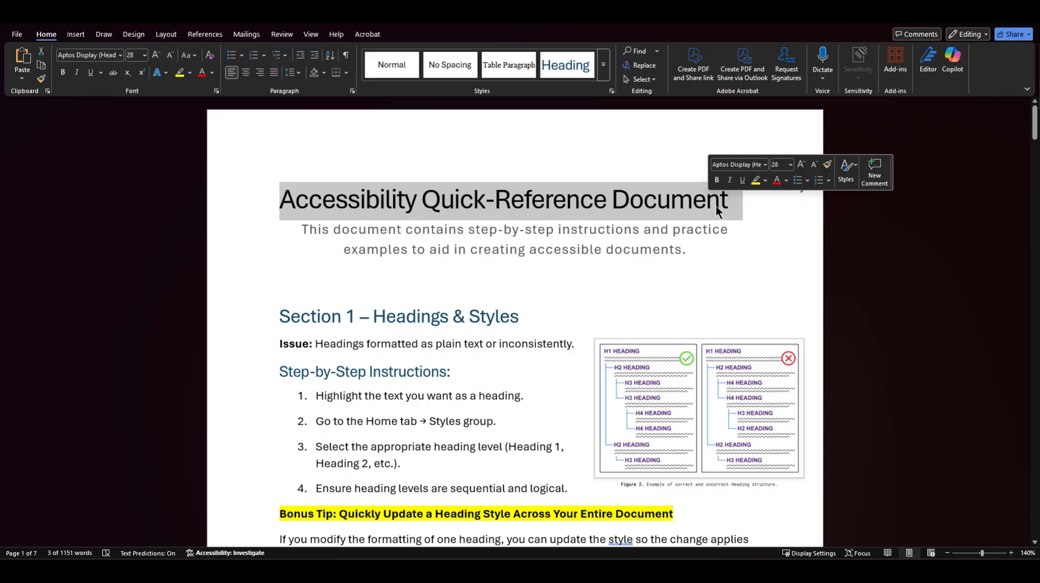
click(744, 199)
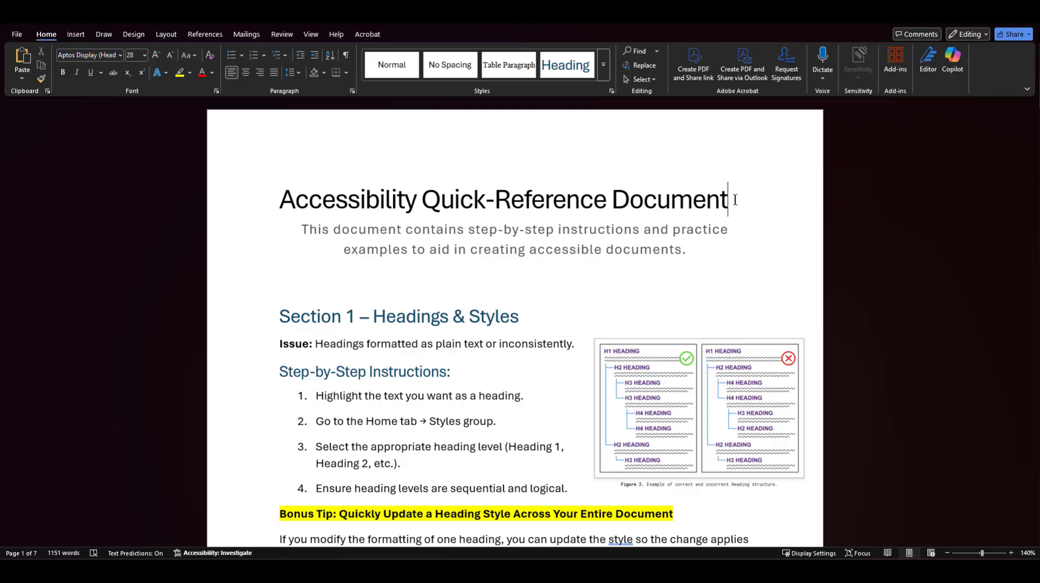
drag(735, 200, 337, 211)
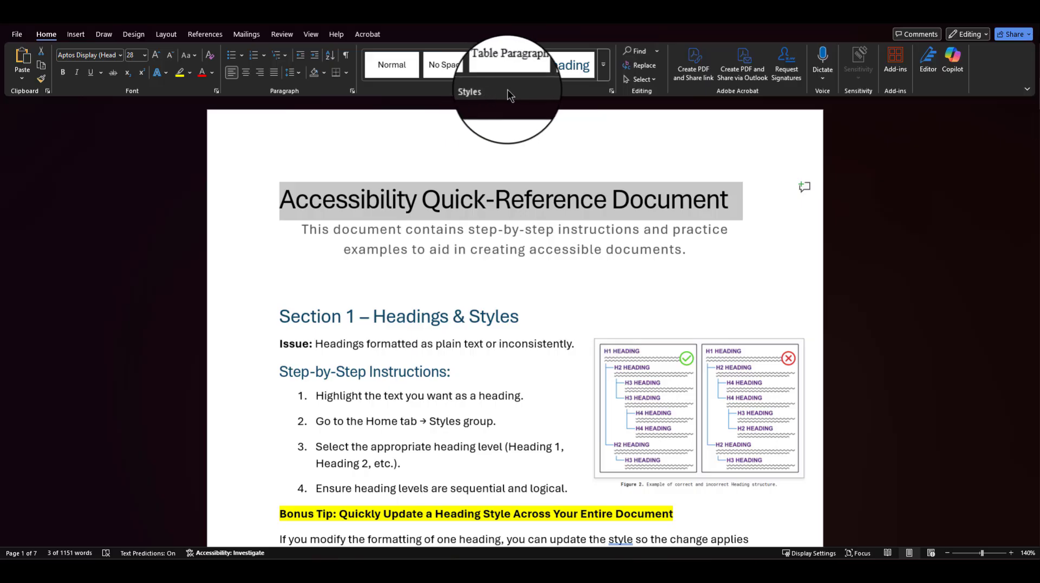
click(603, 66)
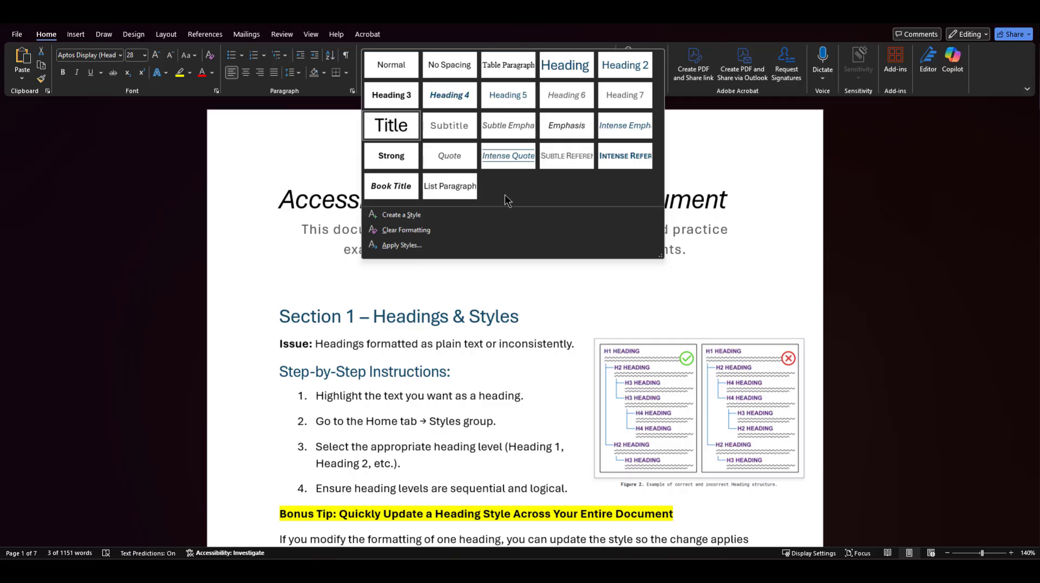
click(402, 128)
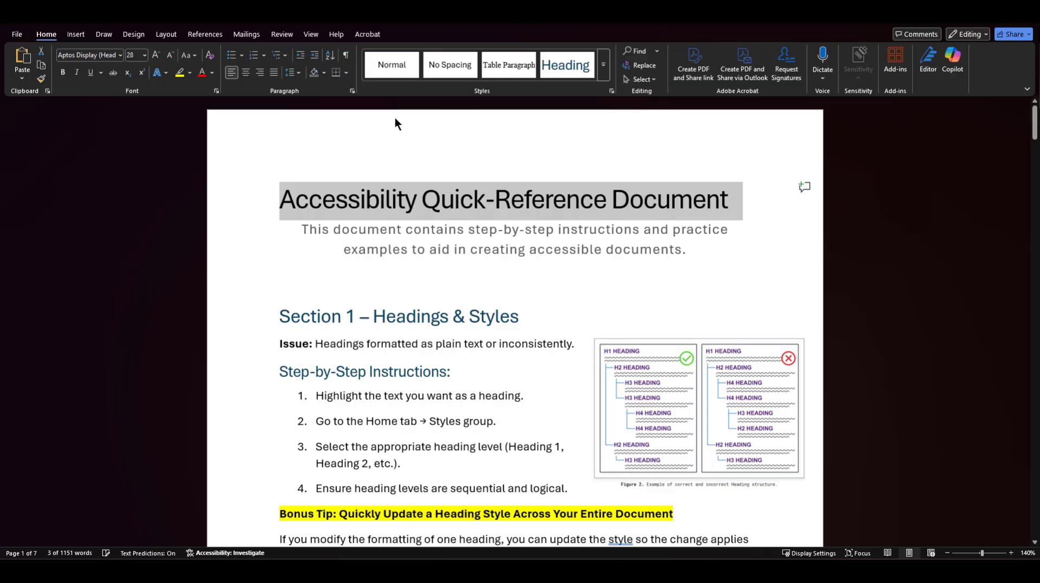
click(405, 199)
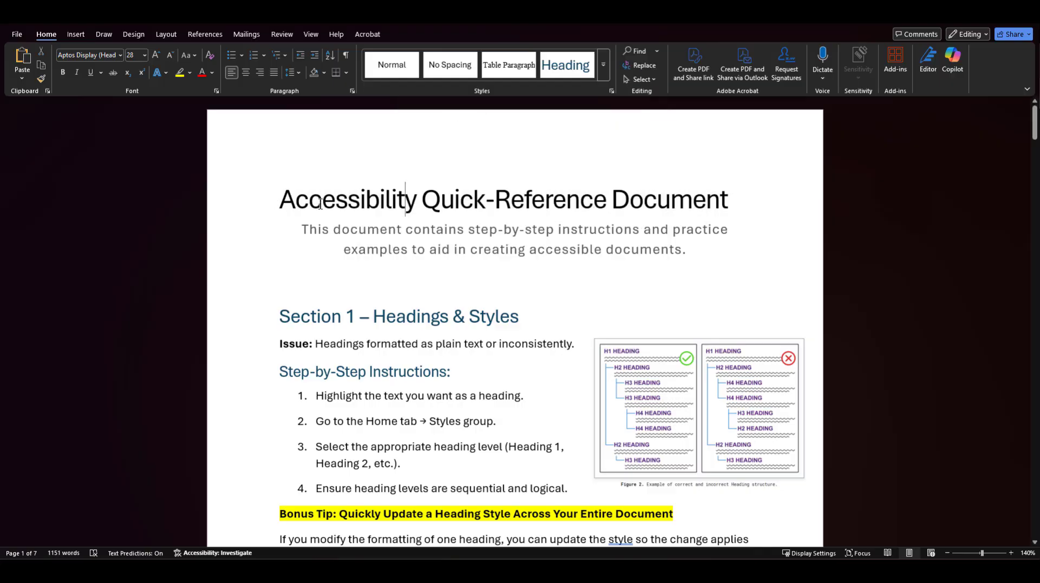
Apply the Heading 1 style to the "Section 1 – Headings & Styles" line
scroll(434, 233, down, 1)
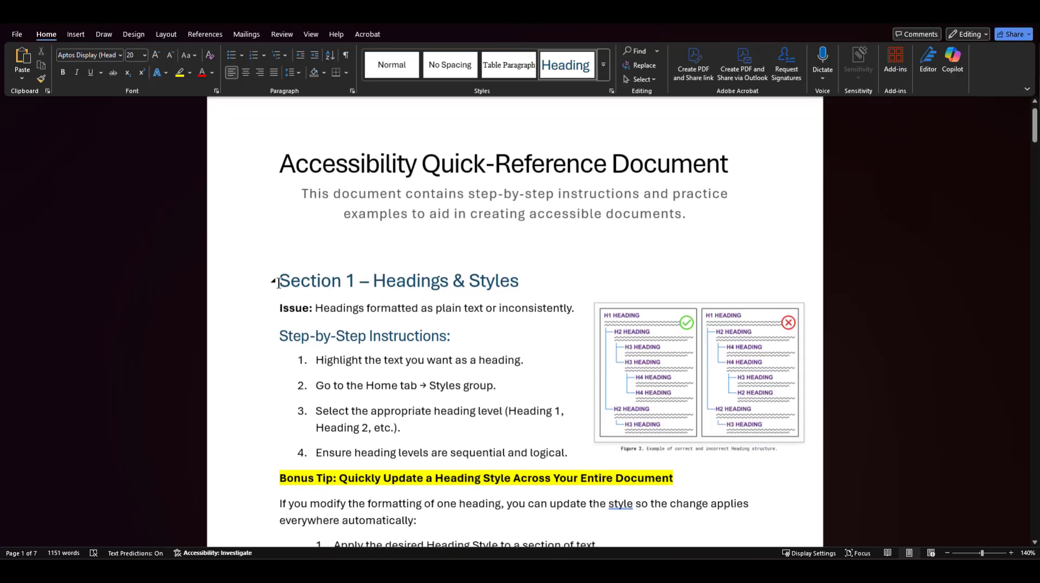
drag(279, 280, 531, 290)
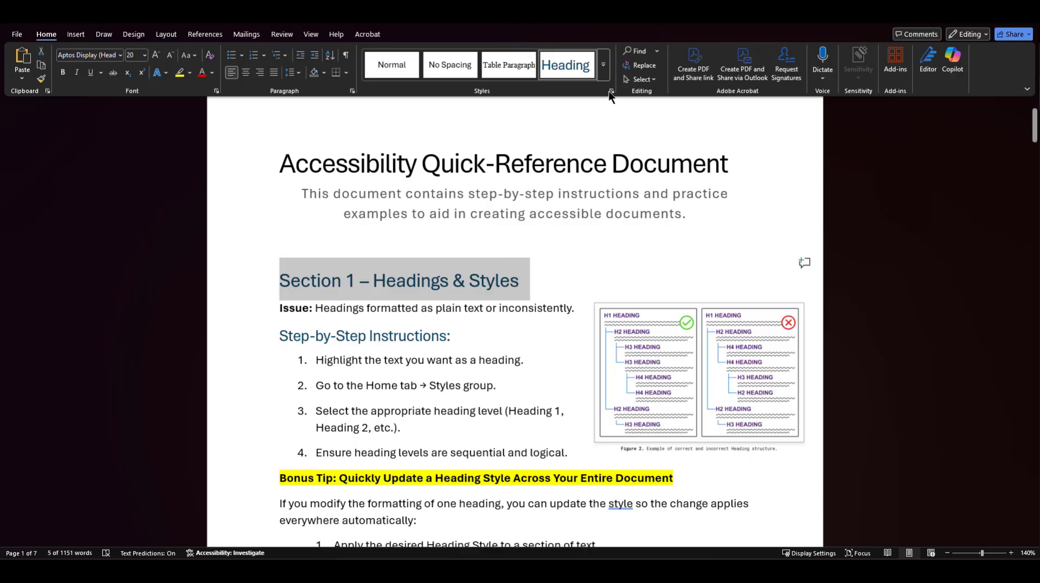
click(603, 79)
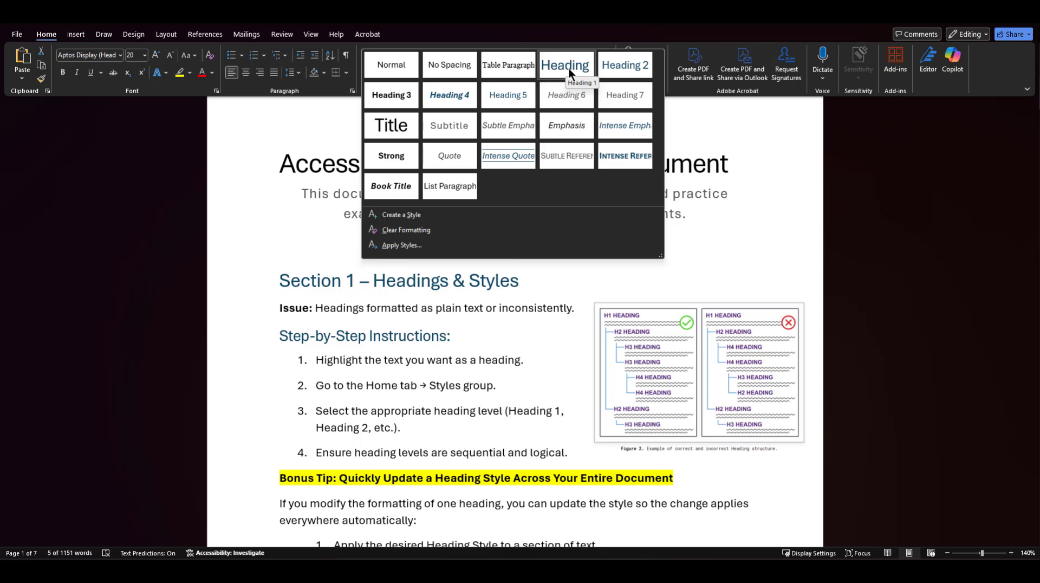
click(568, 69)
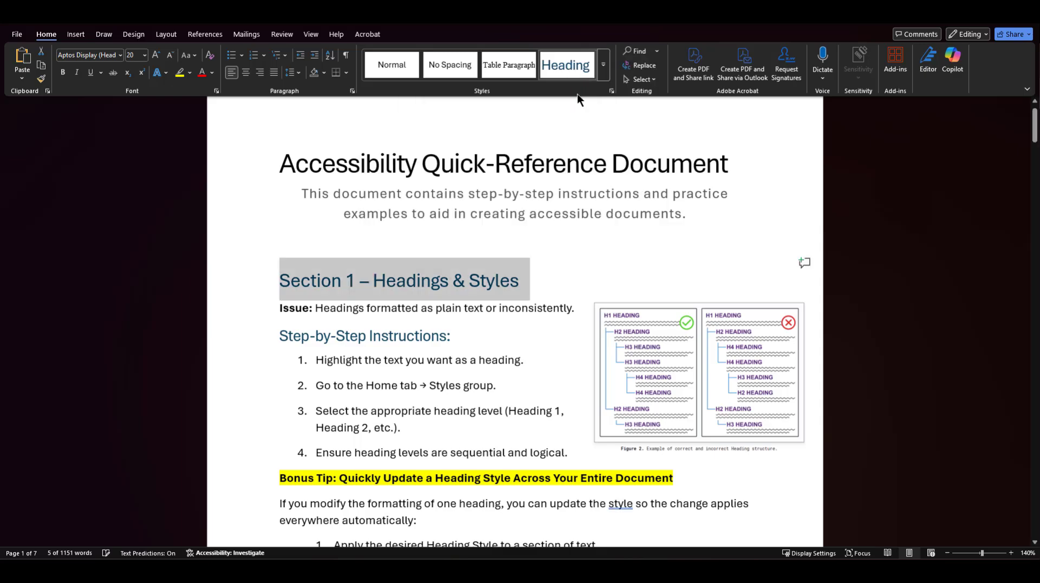
click(518, 293)
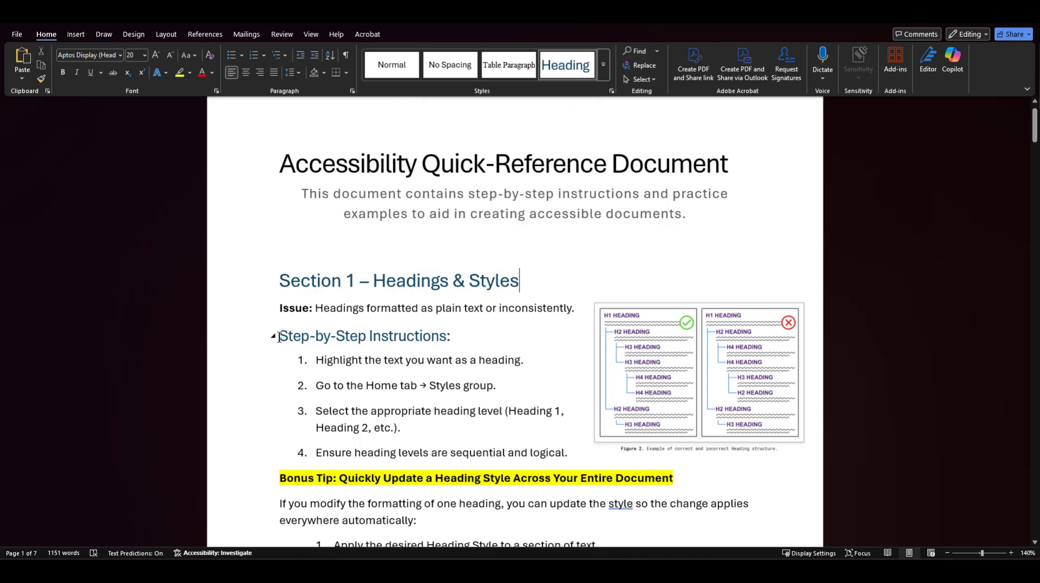
Apply the Heading 2 style to the "Step-by-Step Instructions:" line in Section 1
drag(278, 334, 454, 336)
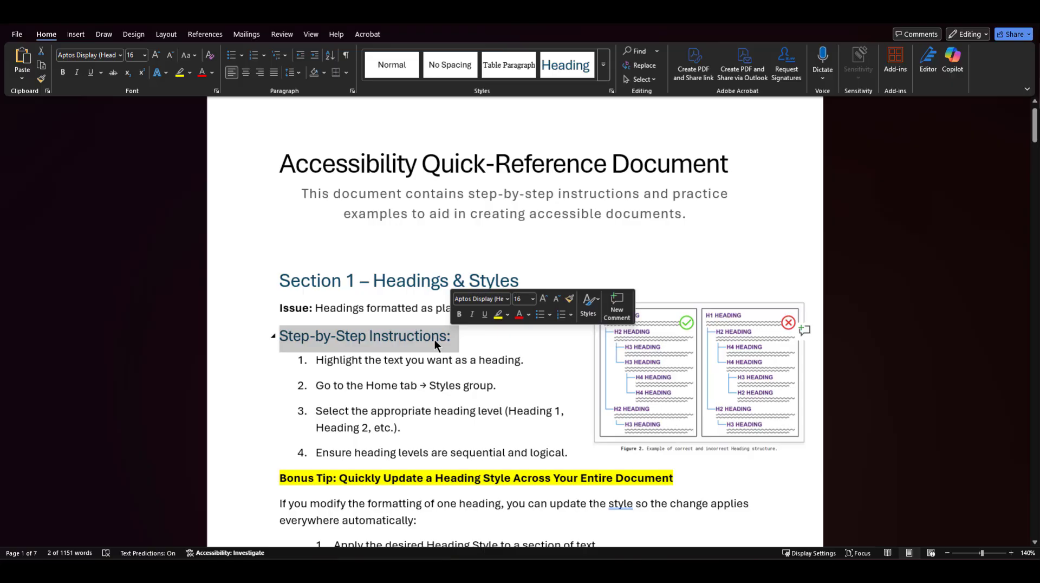
click(603, 64)
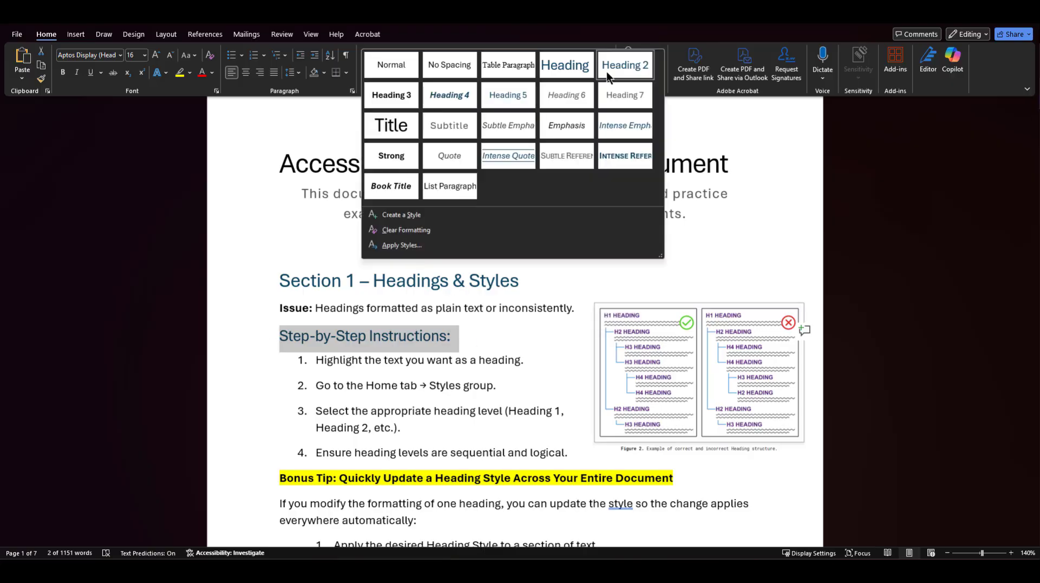
click(638, 66)
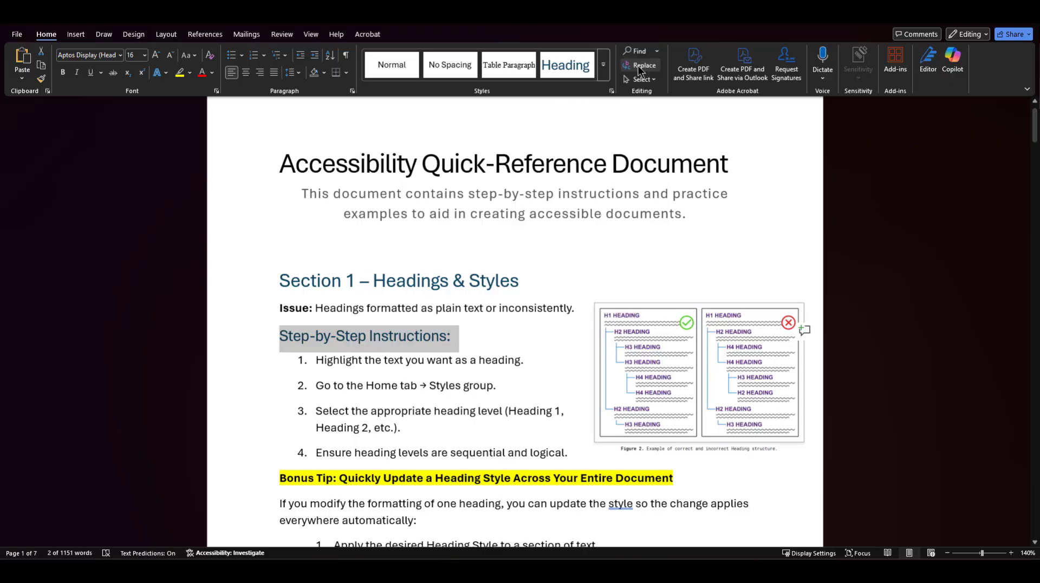
Review the bonus tip on updating a heading style across the document and the practice task in Section 1
scroll(464, 356, down, 2)
click(355, 406)
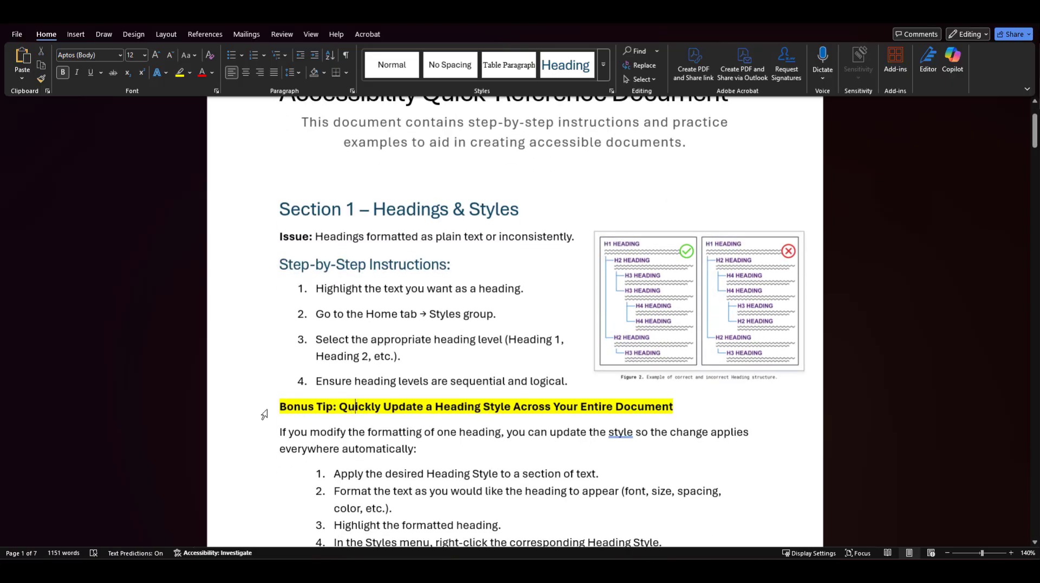
drag(278, 406, 677, 404)
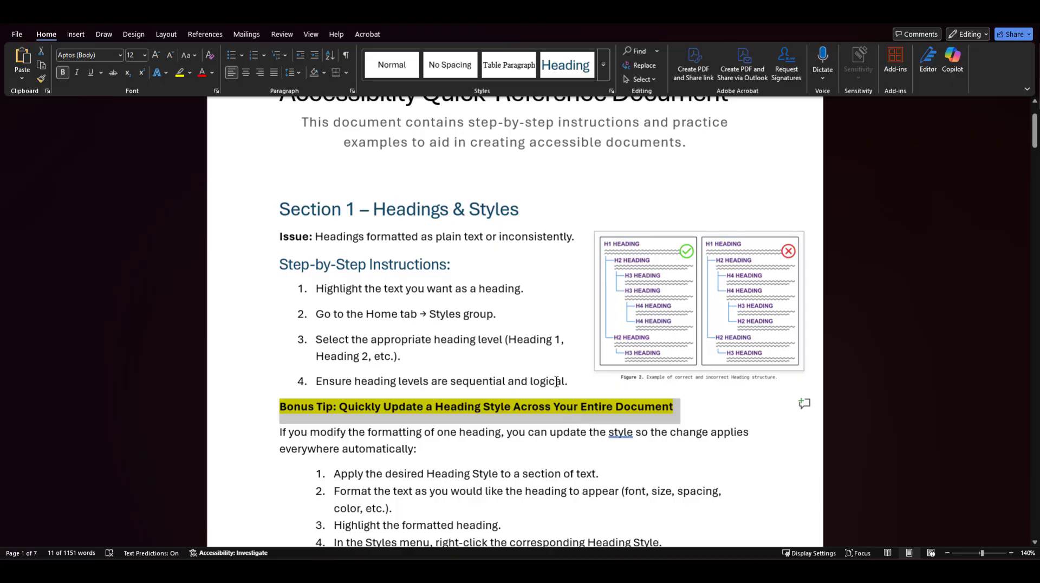
scroll(556, 381, down, 3)
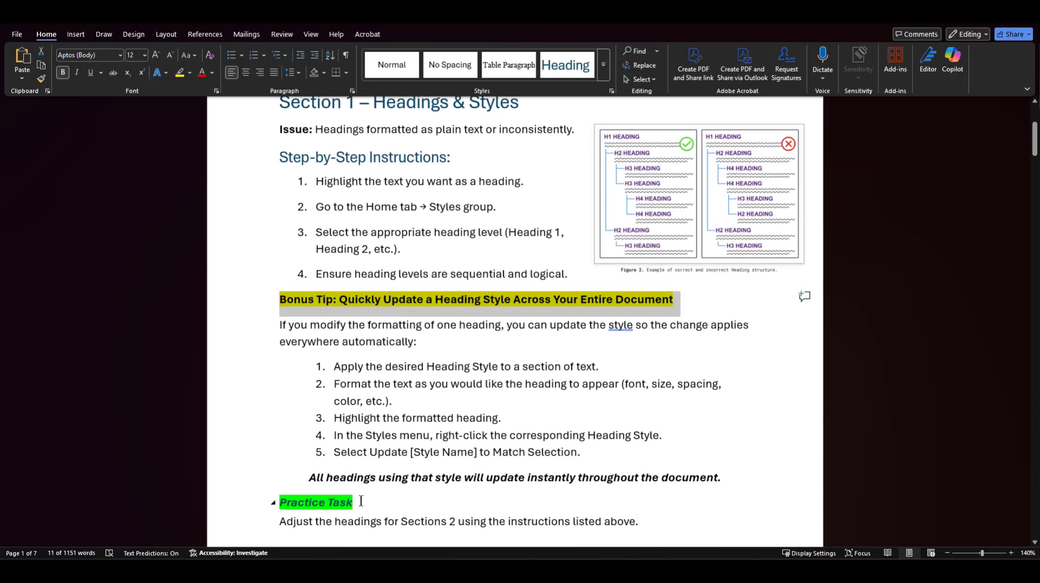
click(361, 500)
drag(360, 500, 284, 502)
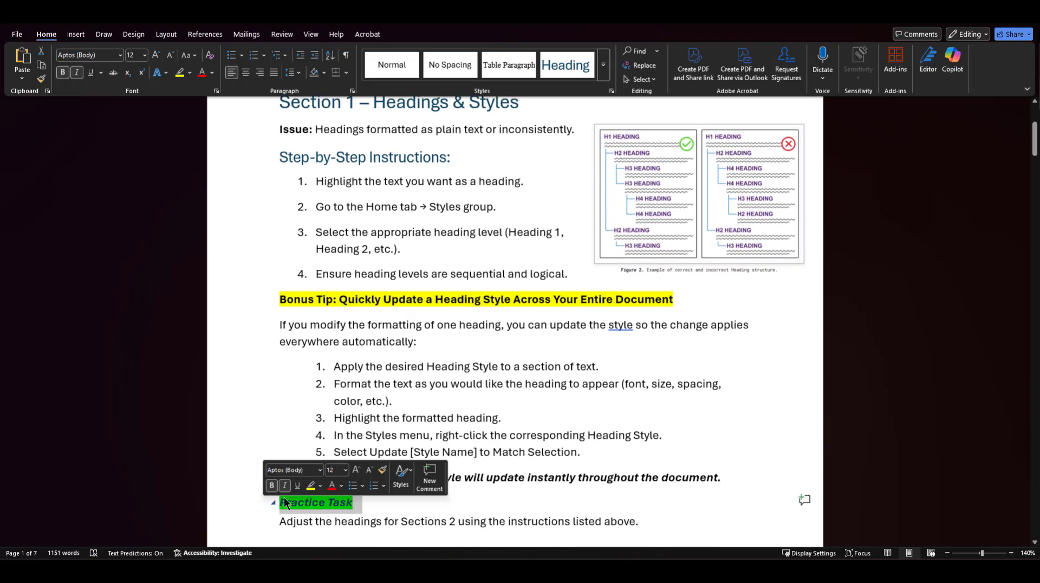
click(385, 510)
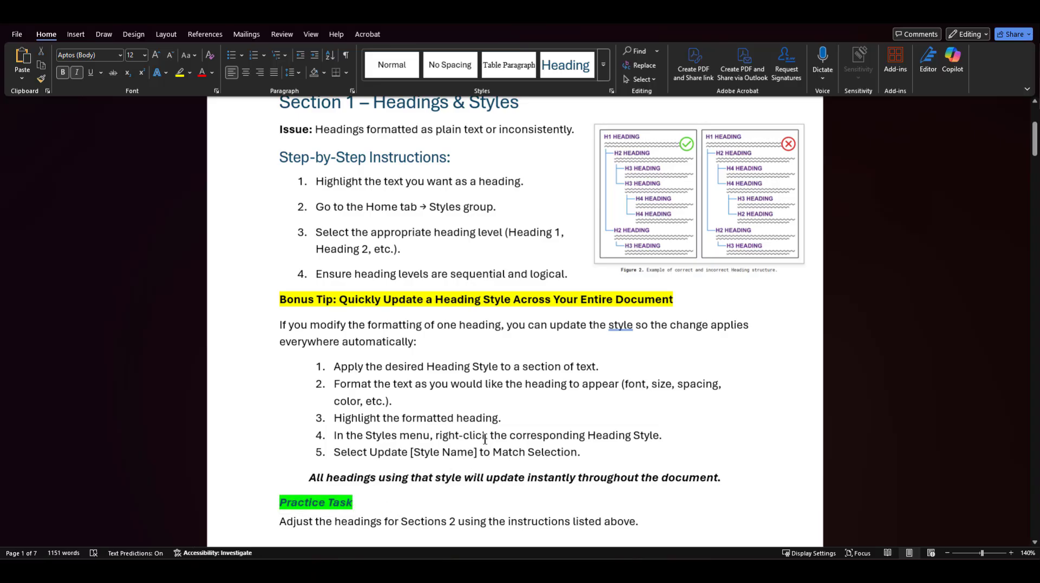
scroll(485, 438, up, 1)
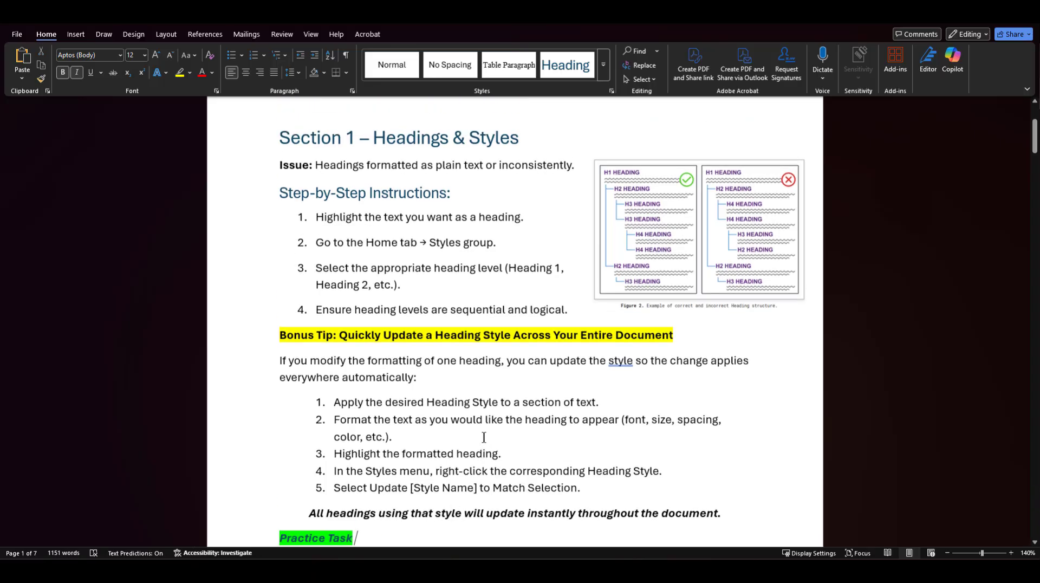
scroll(485, 438, down, 1)
scroll(485, 436, up, 1)
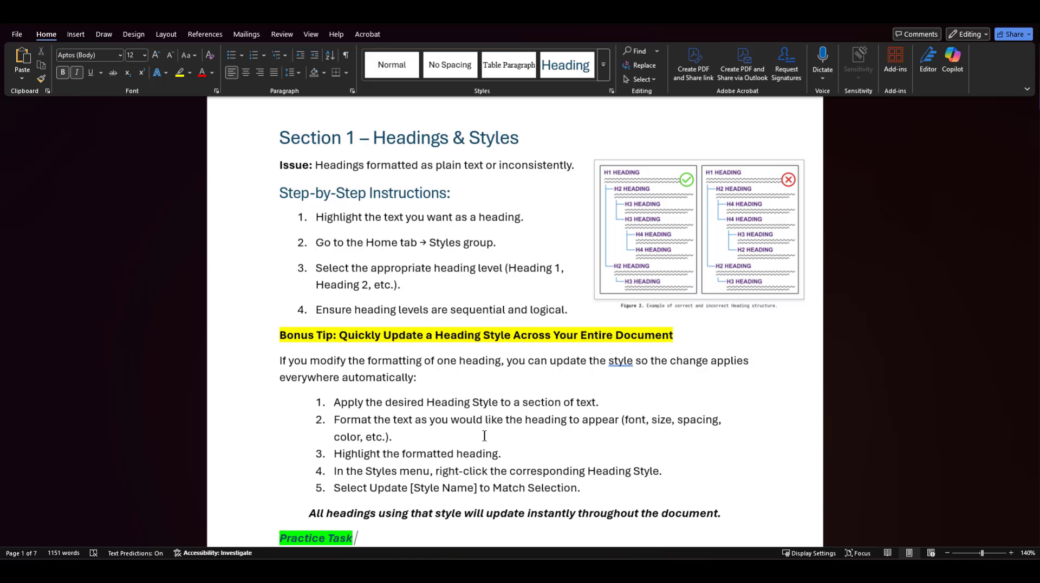
key(Down)
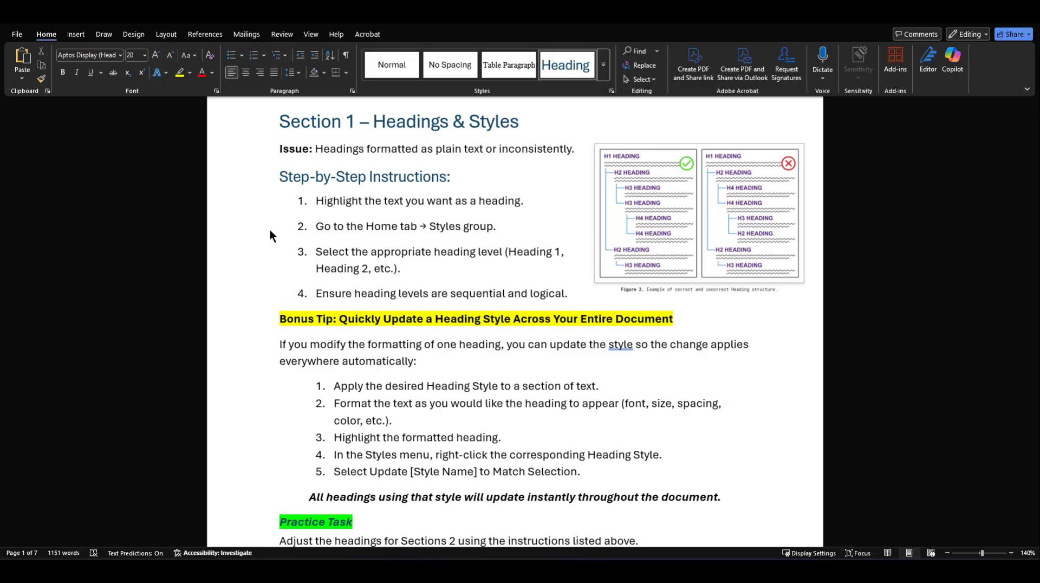
Show the Navigation Pane and use its headings to jump to Section 3 – Text Contrast and back to Section 1
click(313, 37)
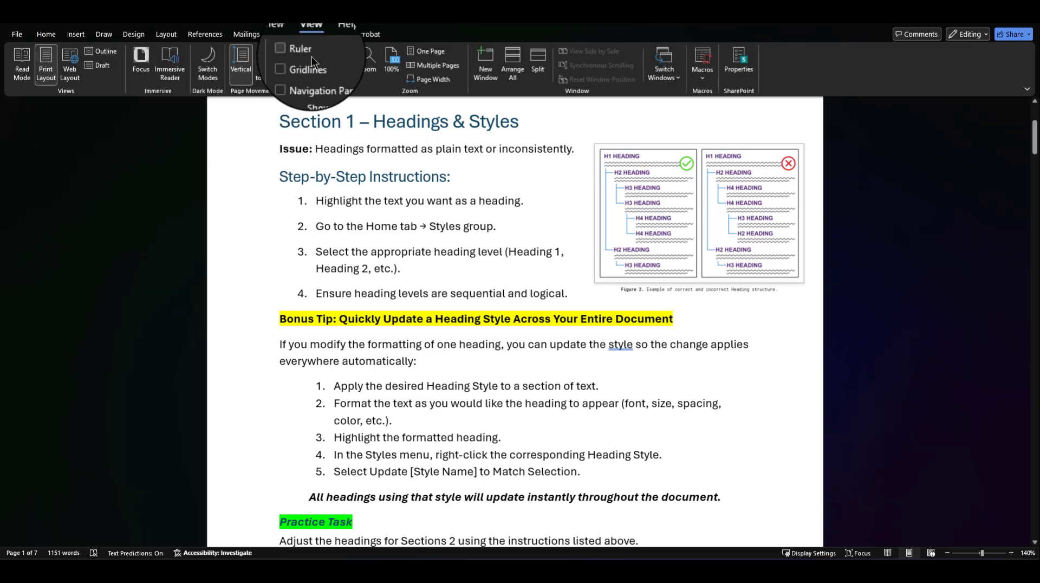
click(291, 80)
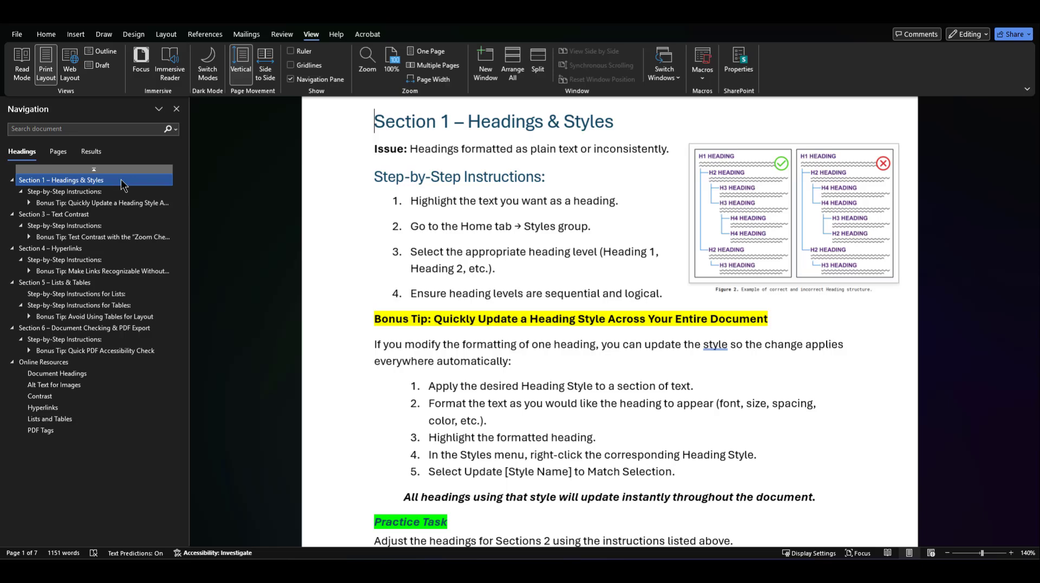
scroll(776, 382, down, 1)
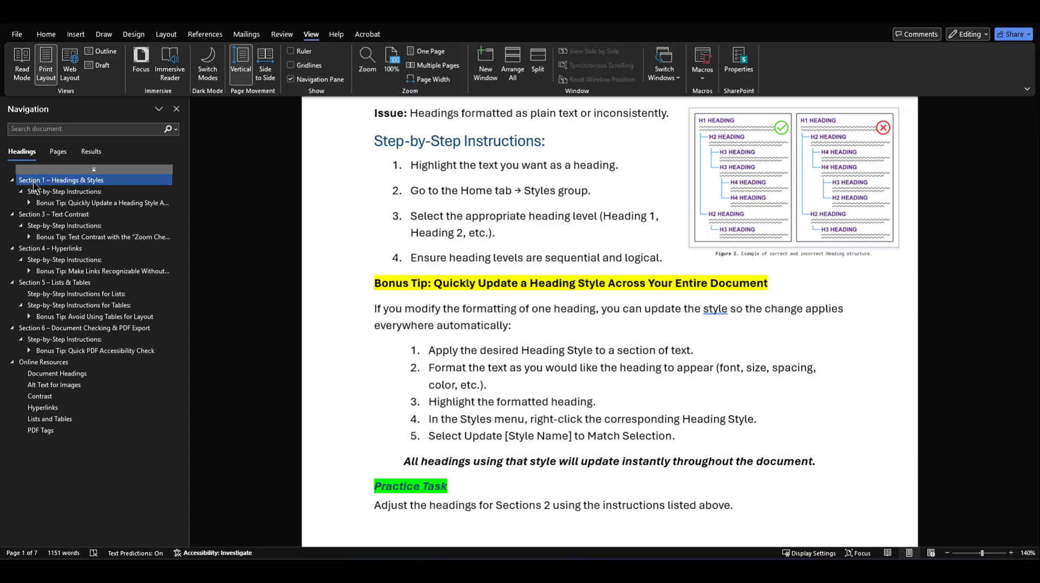
click(38, 216)
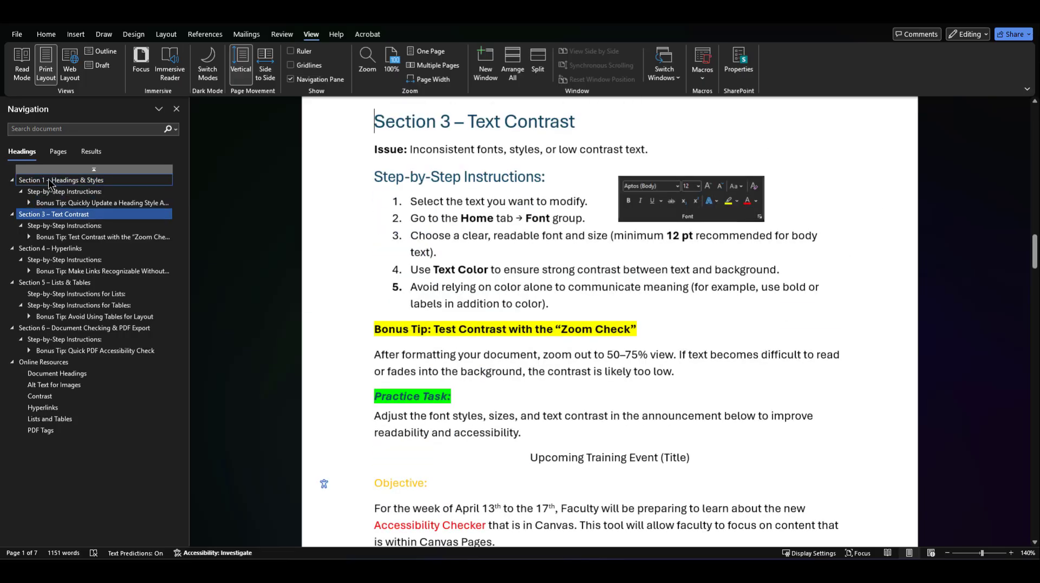
click(48, 180)
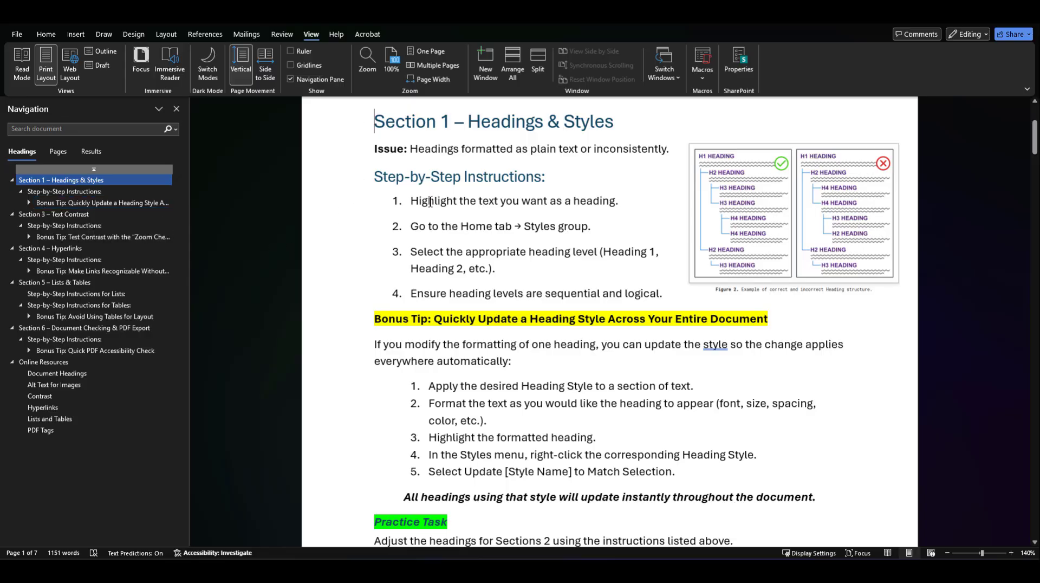
Apply the Heading 1 style to the "Section 2 – Images & Alt Text" line
scroll(430, 201, down, 1)
drag(373, 470, 727, 479)
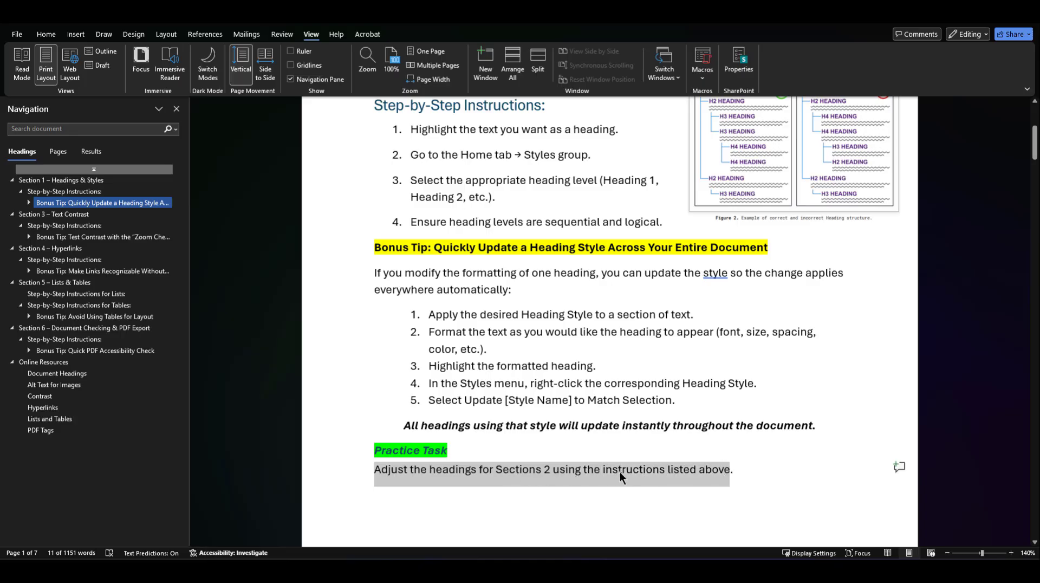
click(746, 471)
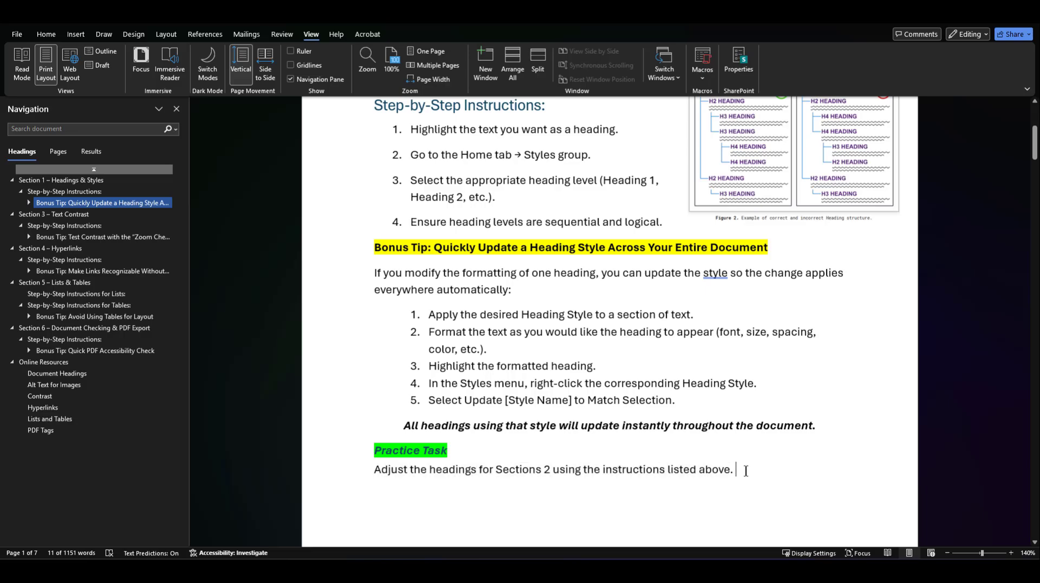
scroll(727, 434, down, 5)
scroll(719, 429, down, 3)
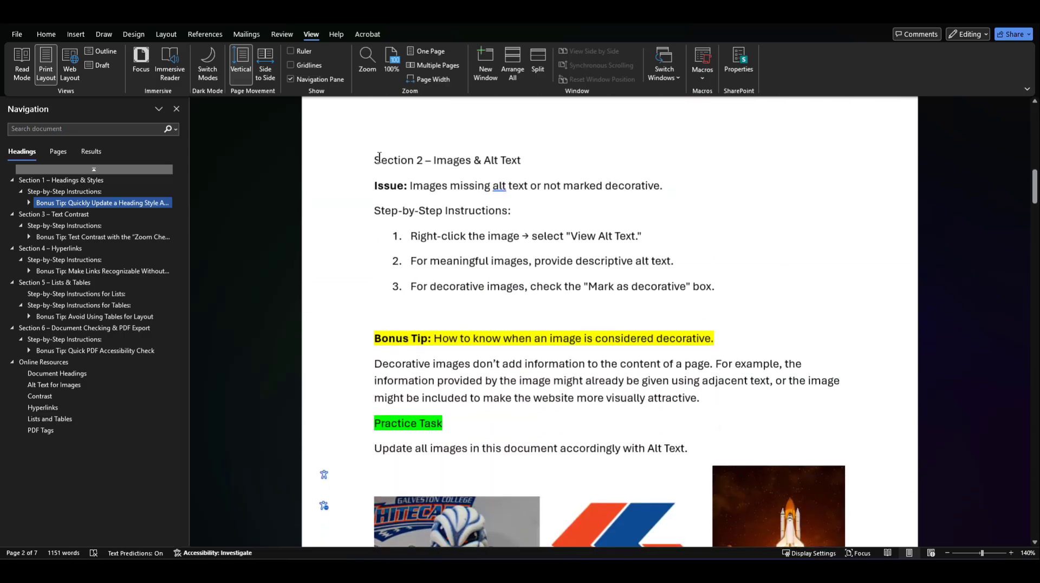
drag(370, 159, 524, 158)
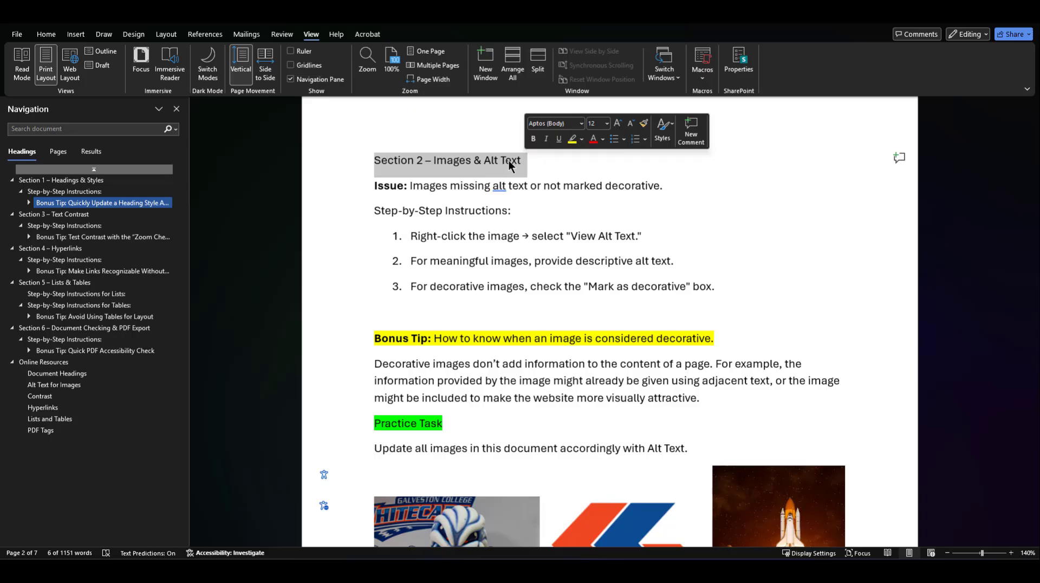
click(521, 161)
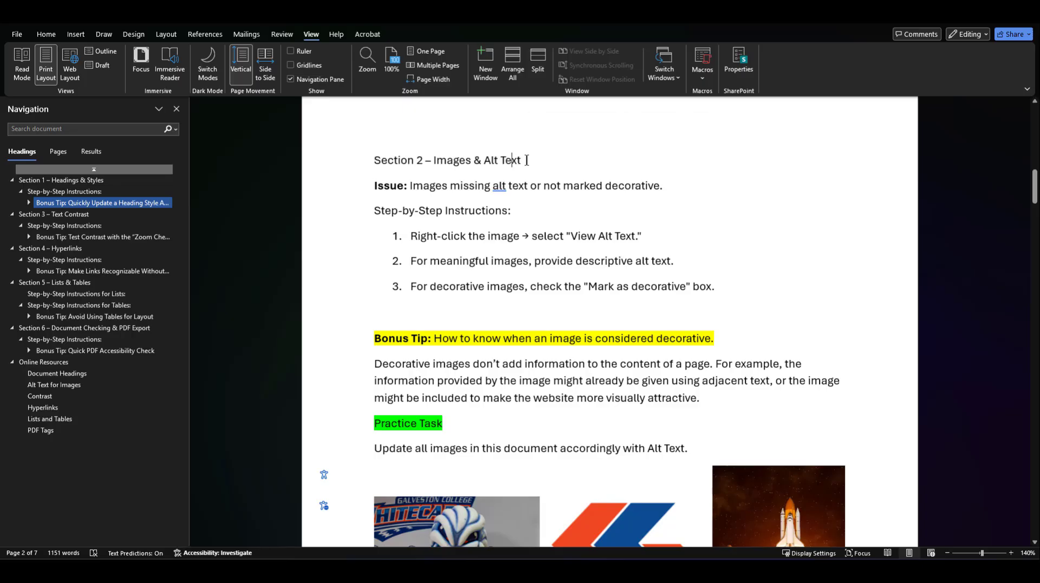
drag(521, 161, 389, 157)
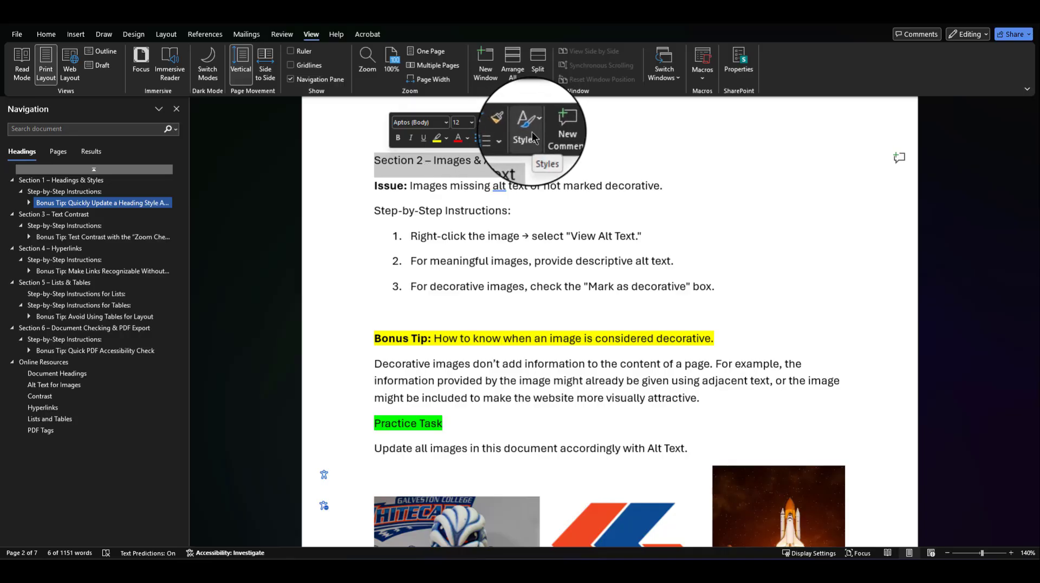
click(532, 135)
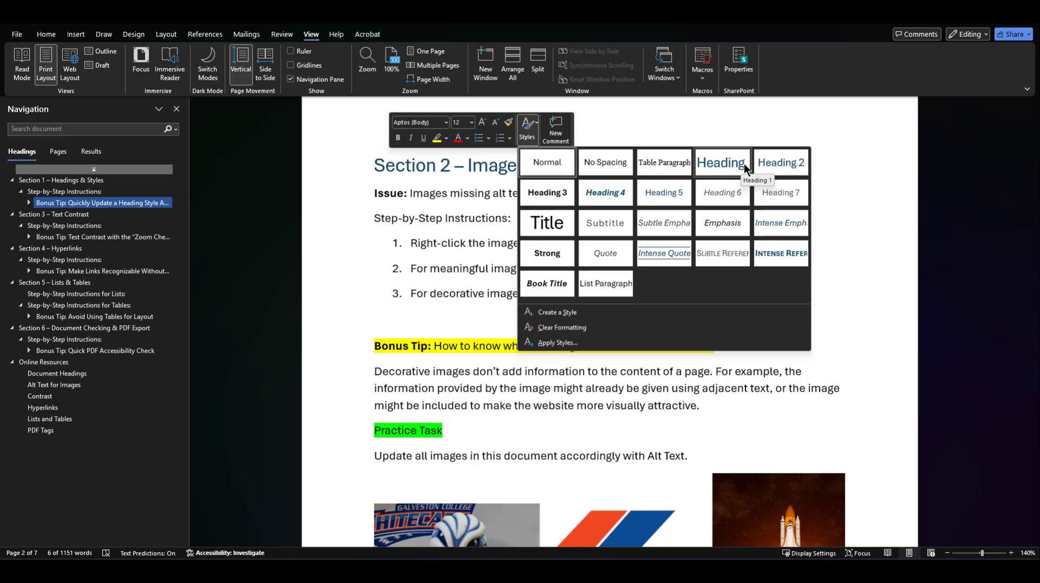
click(744, 164)
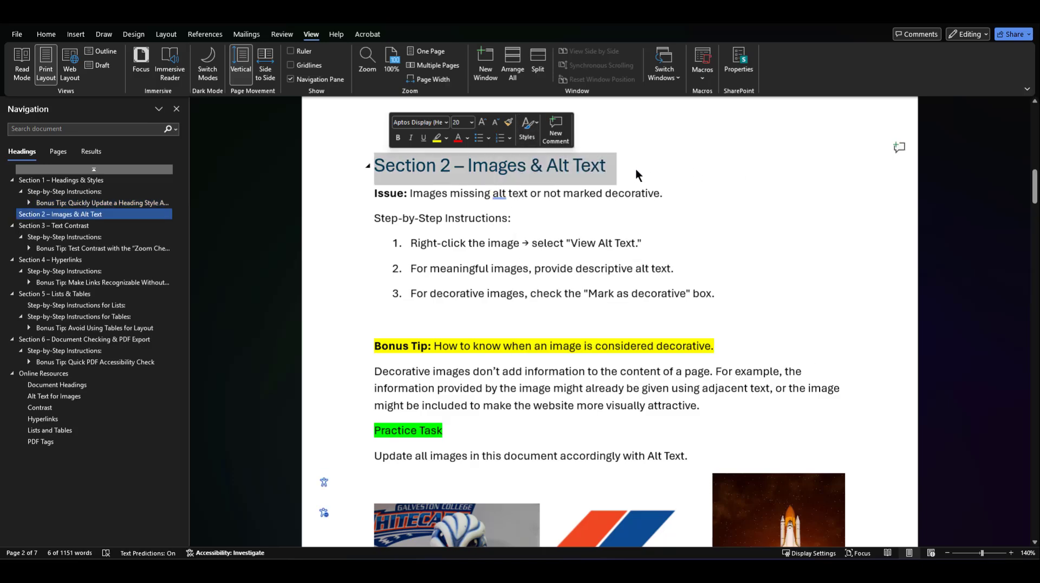
click(626, 169)
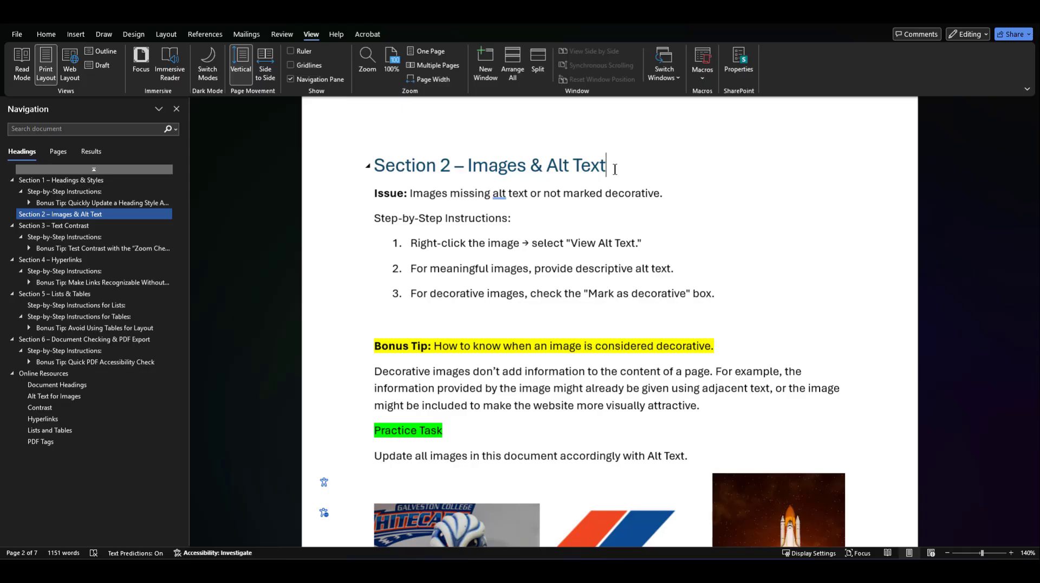
Format the "Section 2 – Images & Alt Text" heading as bold with the orange theme font color
drag(614, 165, 386, 165)
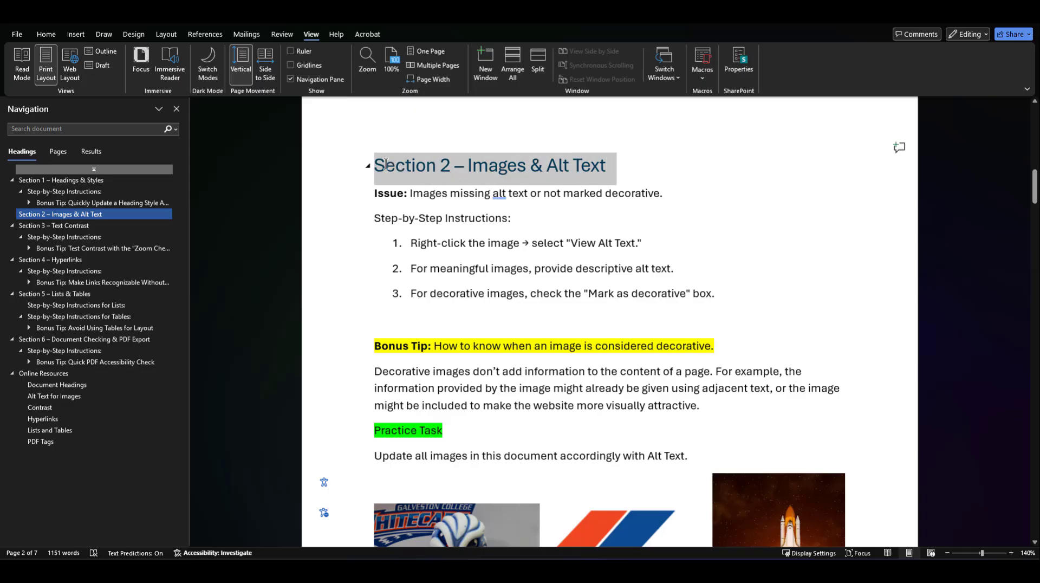
click(395, 145)
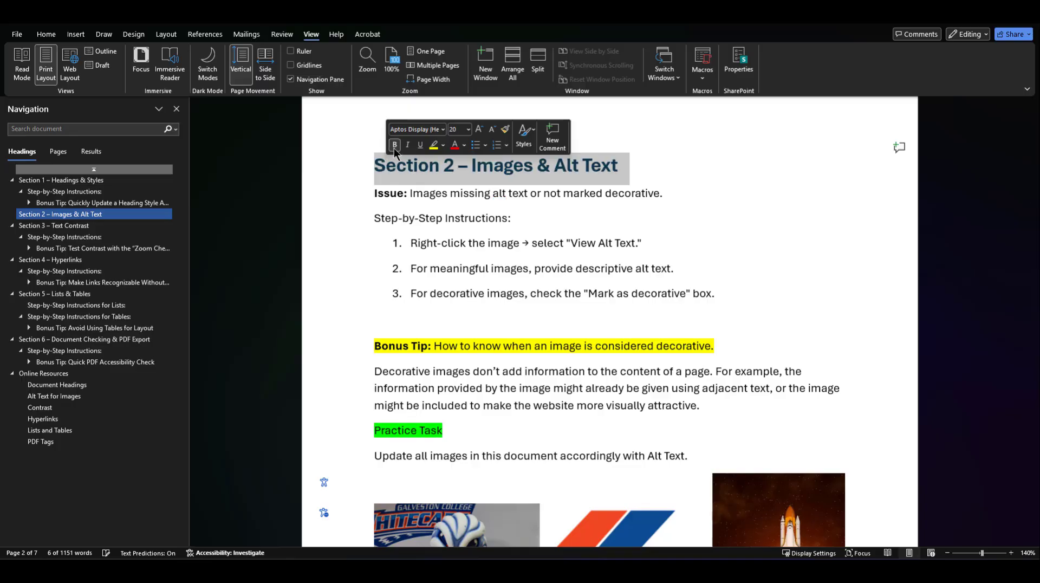
click(465, 147)
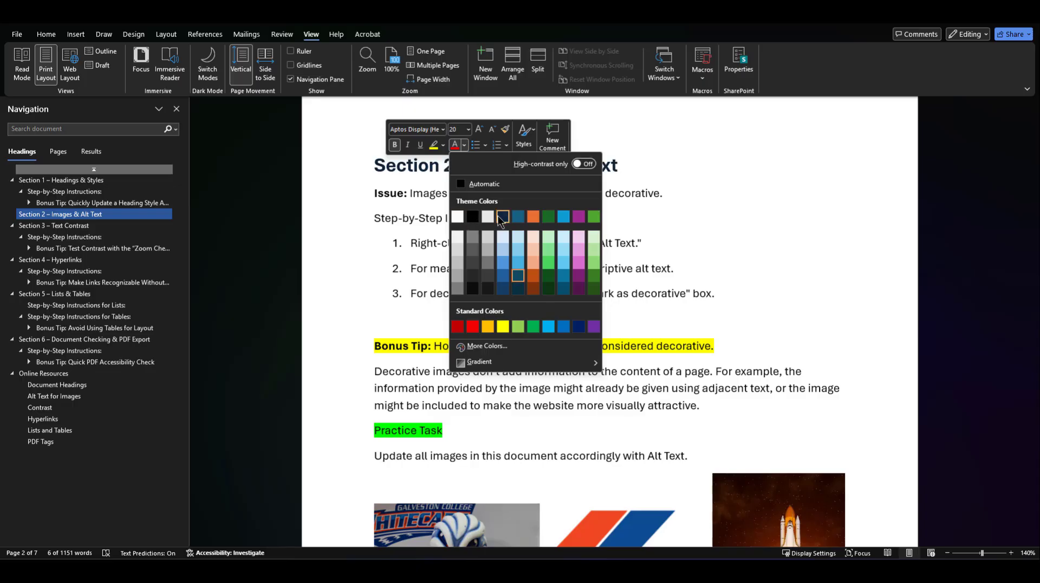
click(534, 218)
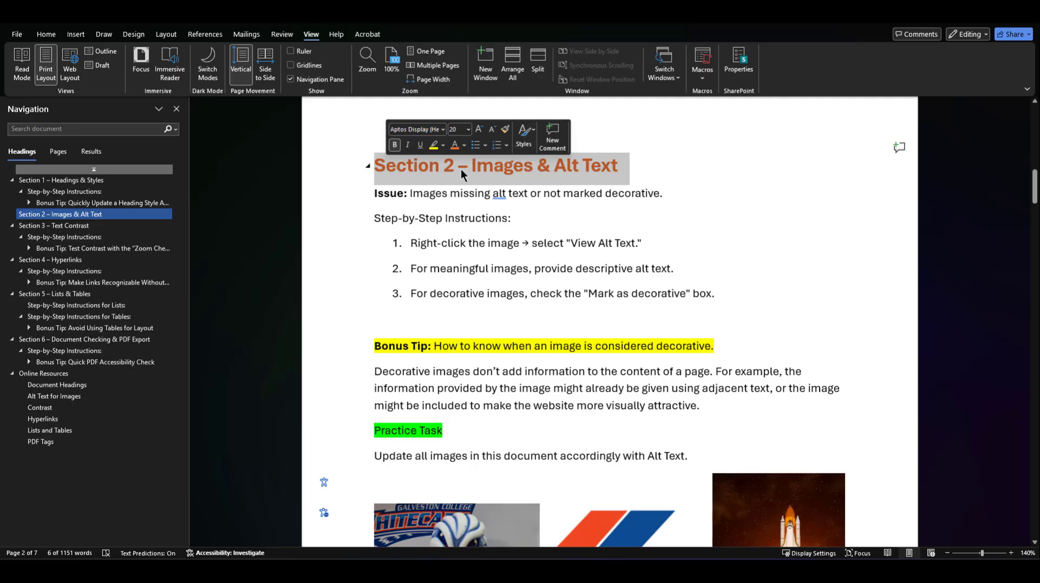
Update the Heading 1 style to match the formatting of the selected Section 2 heading
click(530, 136)
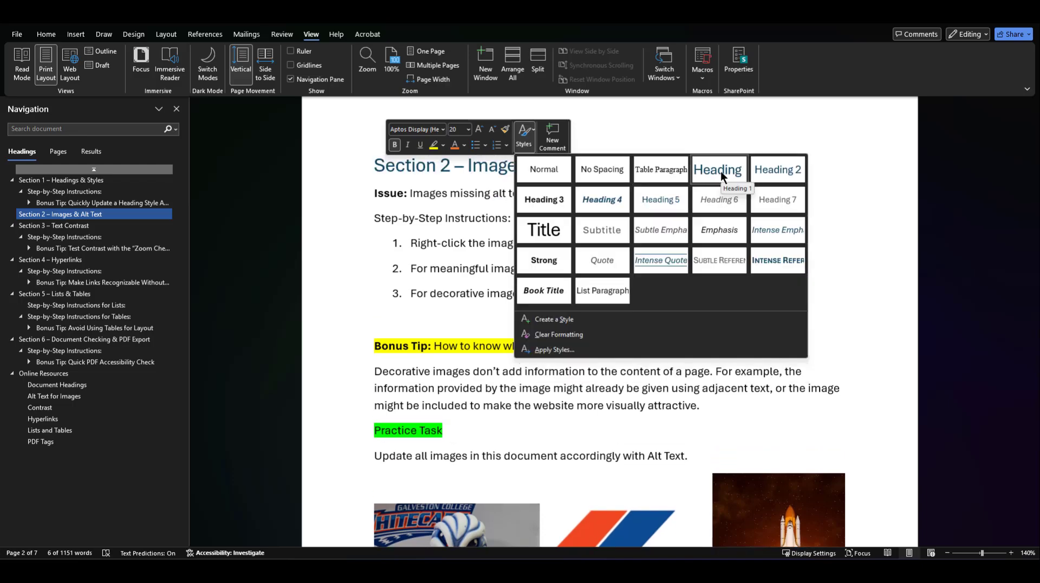
right_click(720, 171)
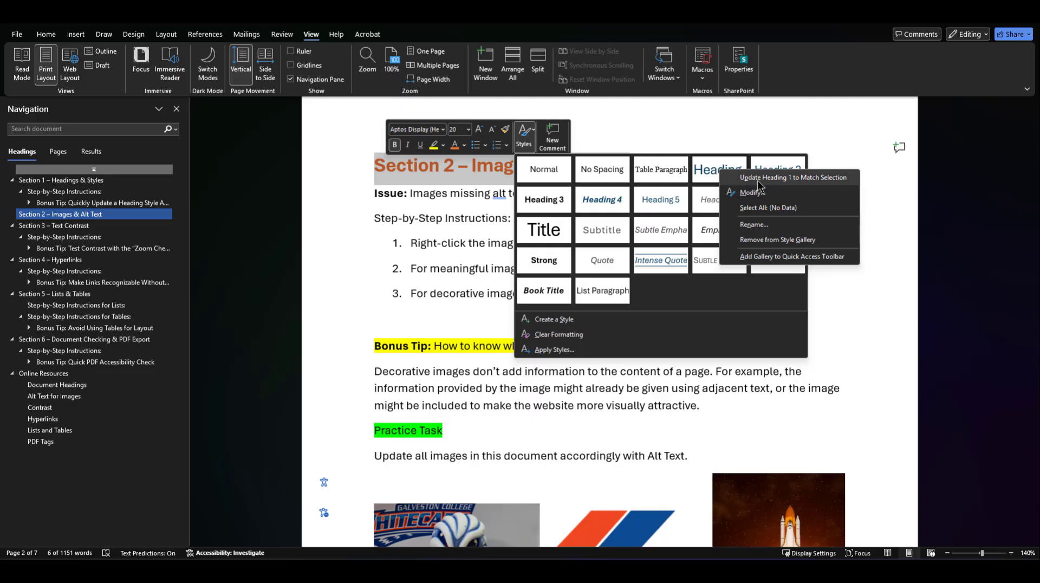
click(819, 179)
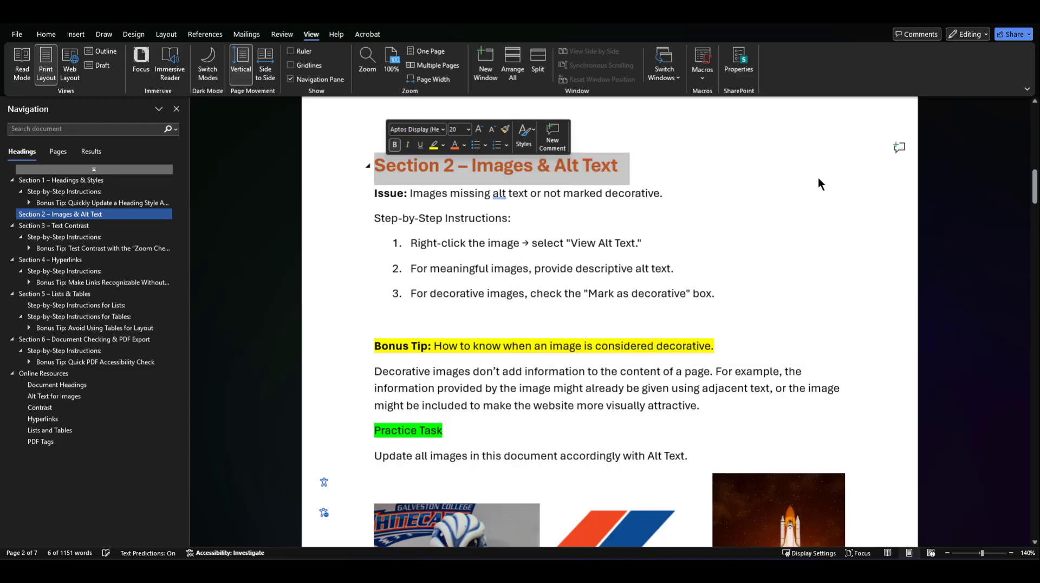
click(626, 169)
Check the Heading 1 formatting of the section headings across the document, then return to the Section 2 heading
scroll(625, 168, up, 12)
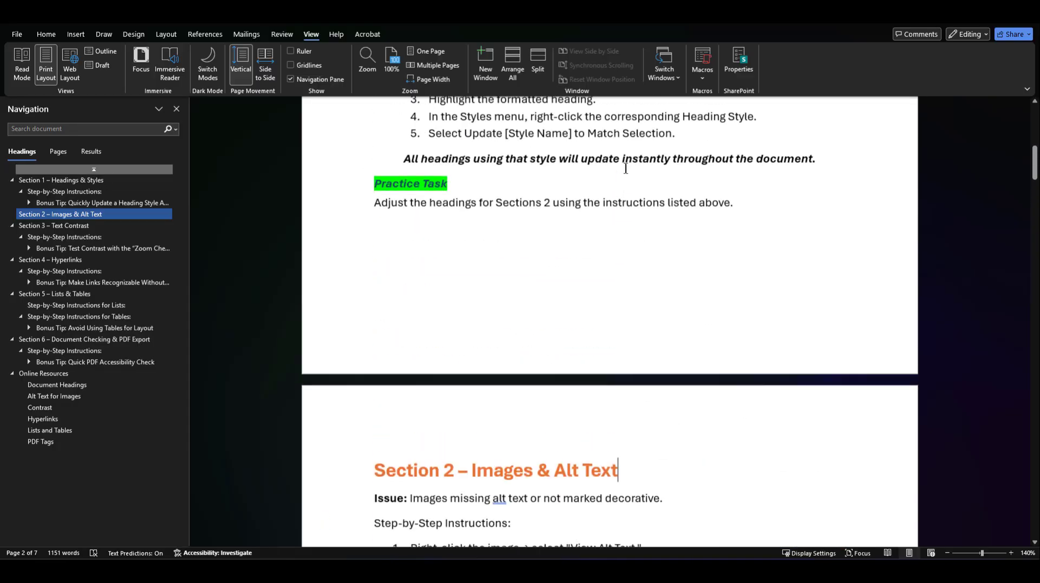
scroll(626, 169, up, 1)
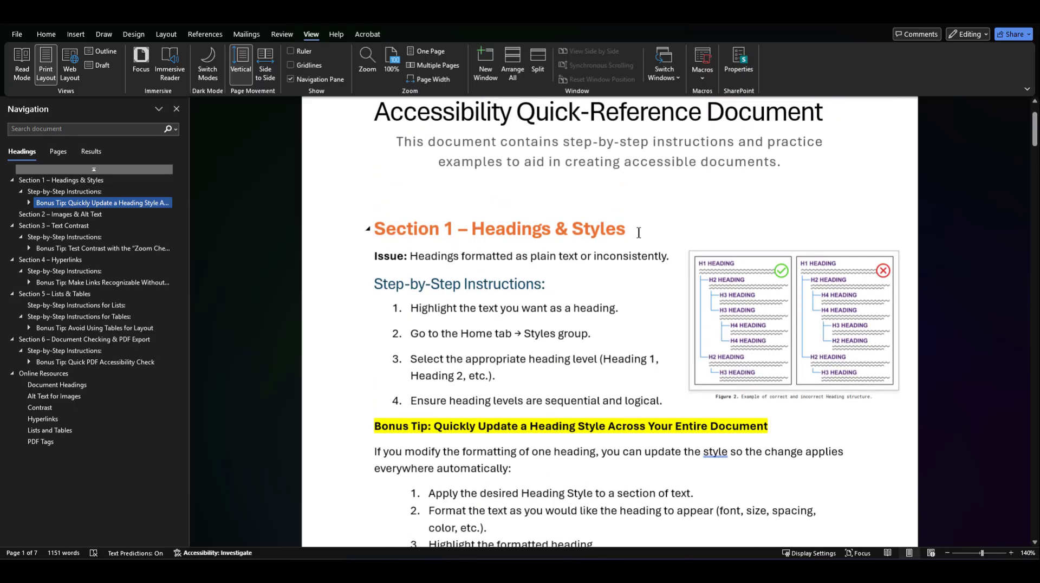
drag(638, 230, 412, 239)
click(560, 116)
scroll(561, 256, down, 10)
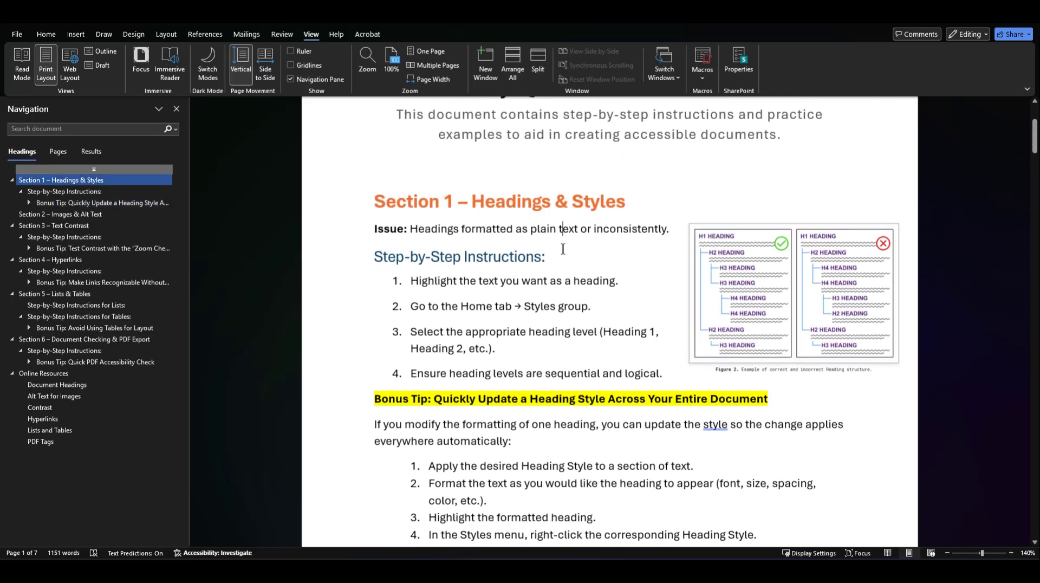
scroll(561, 257, down, 10)
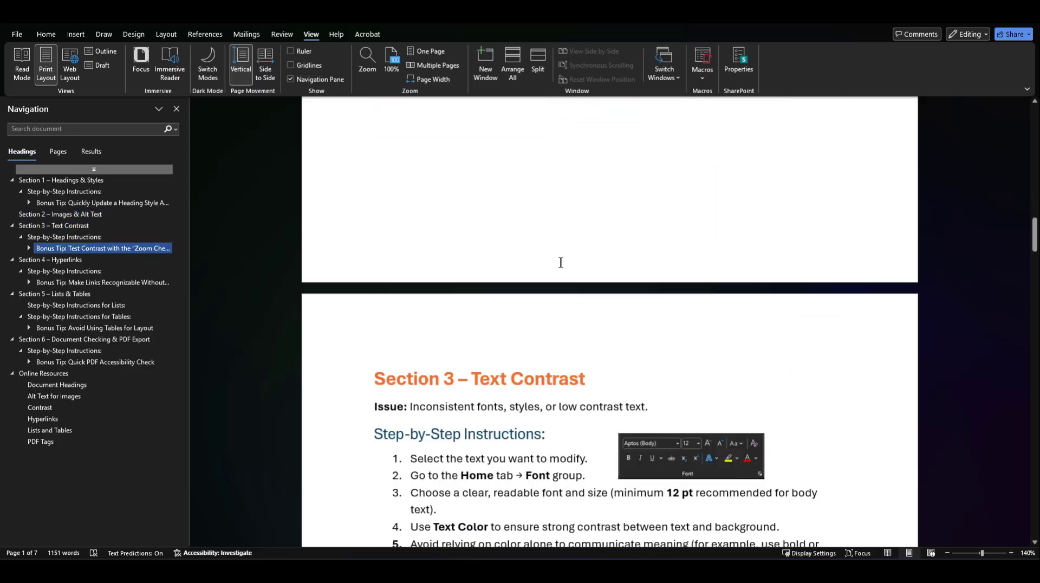
scroll(597, 192, down, 5)
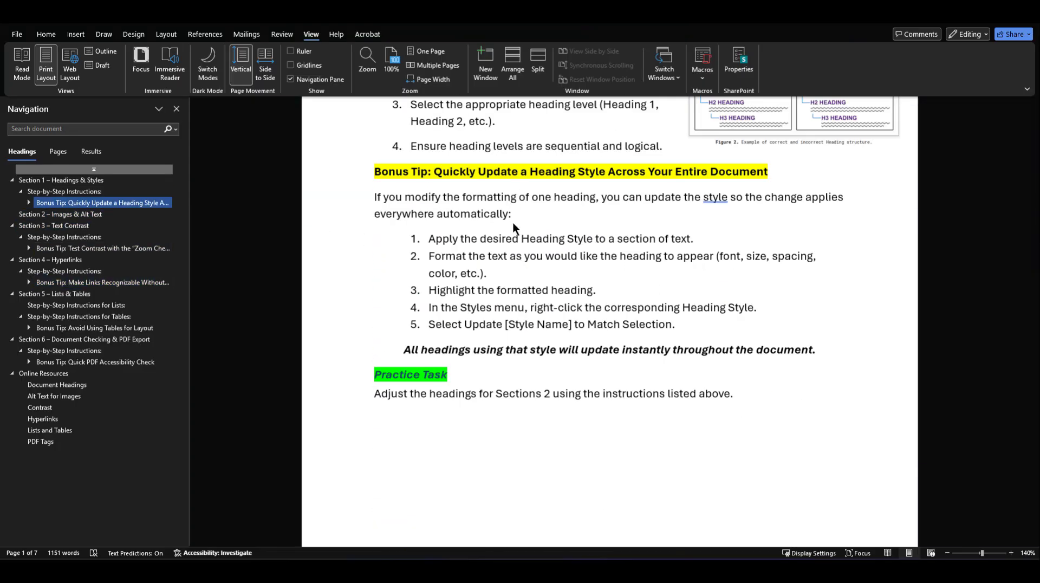
scroll(513, 223, down, 6)
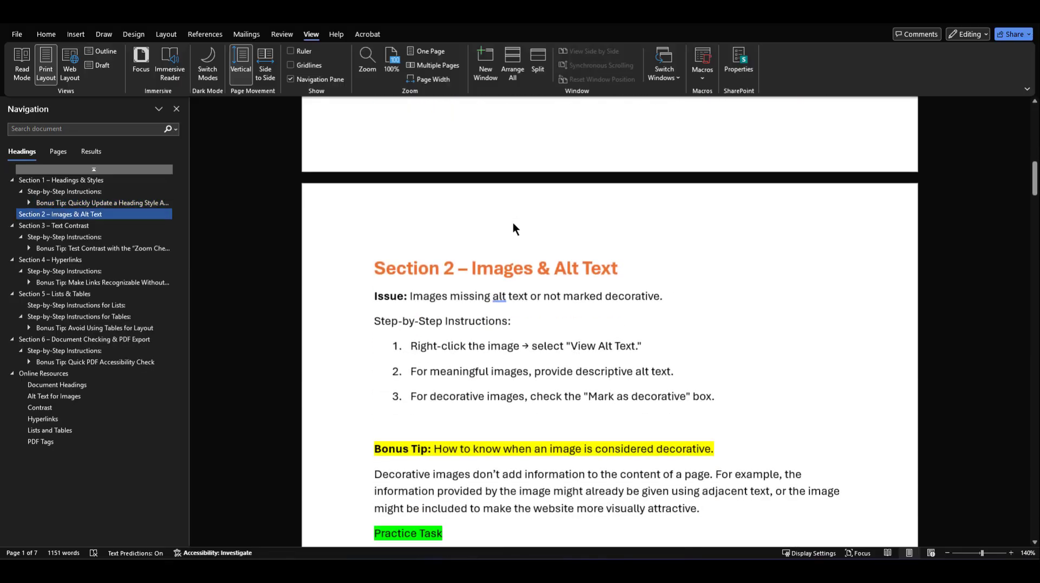
scroll(513, 223, down, 1)
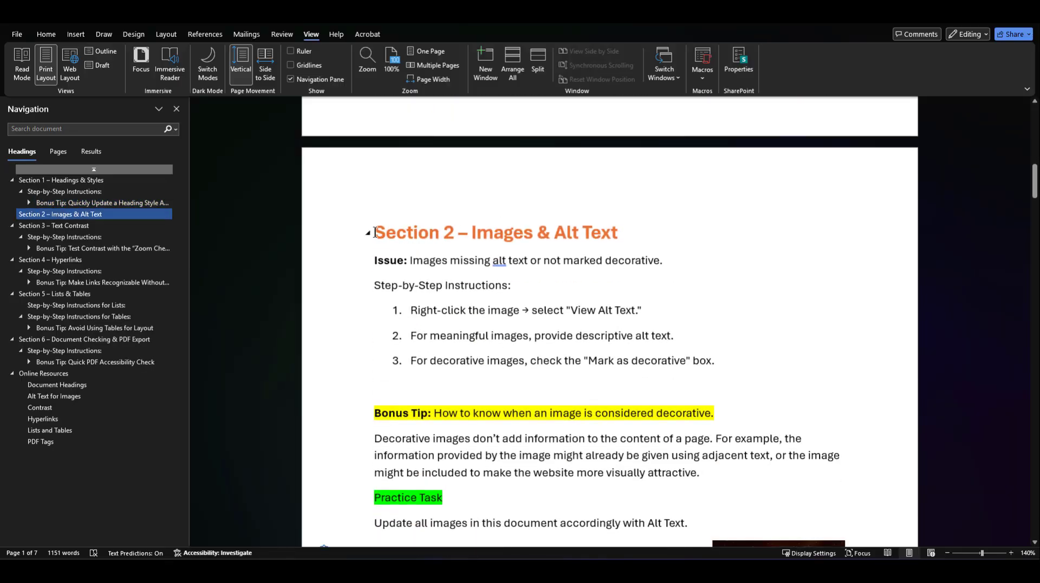
drag(374, 232, 619, 239)
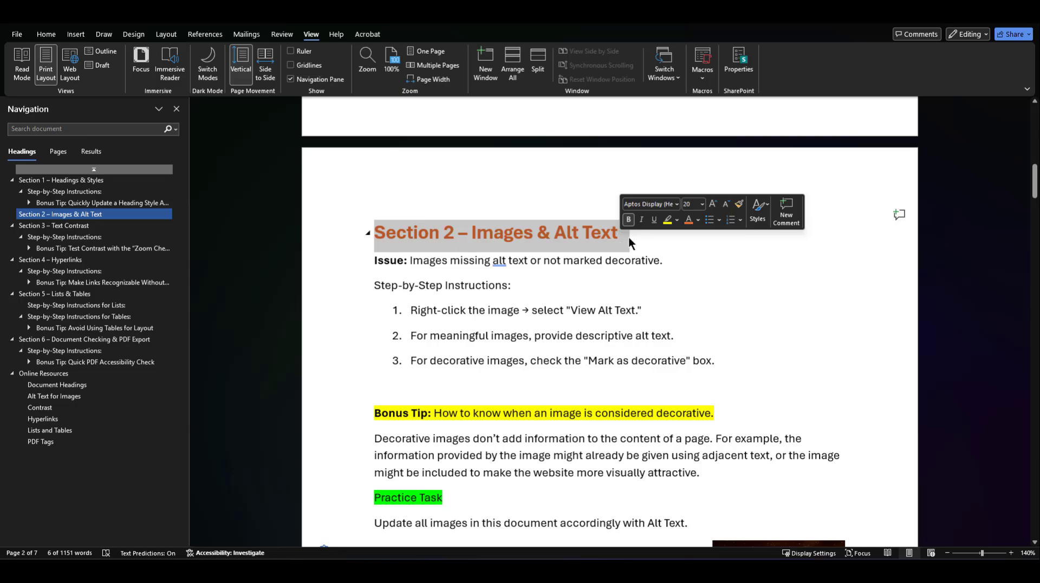
click(628, 236)
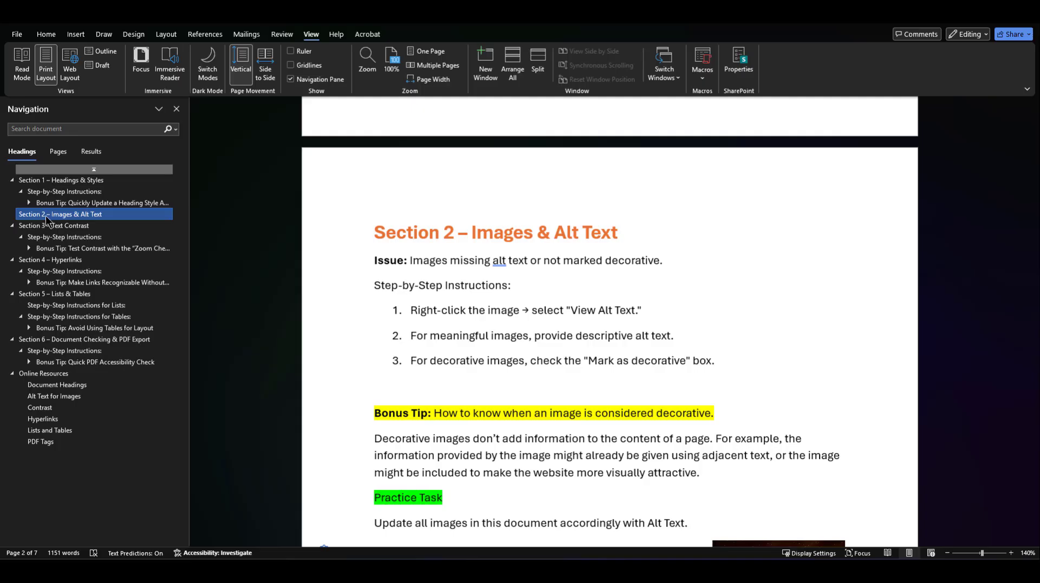
click(407, 232)
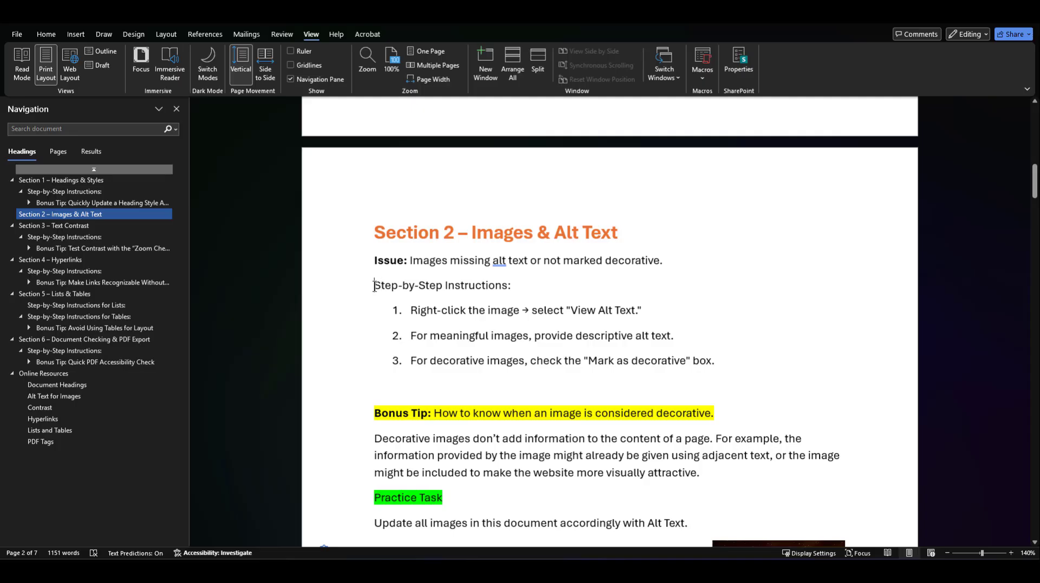
Apply the Heading 2 style to the "Step-by-Step Instructions:" line in Section 2
drag(374, 285, 523, 293)
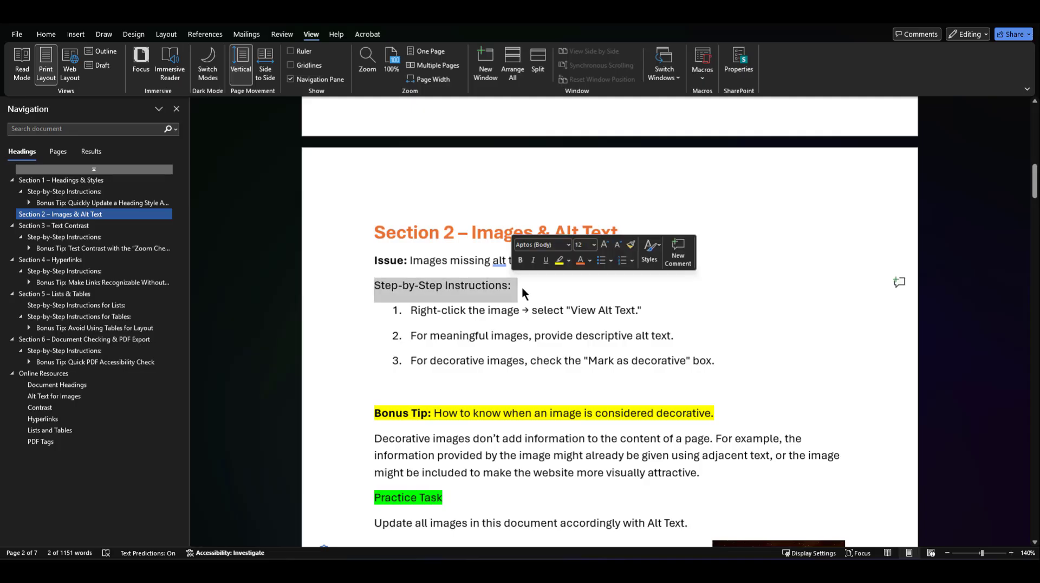
click(650, 252)
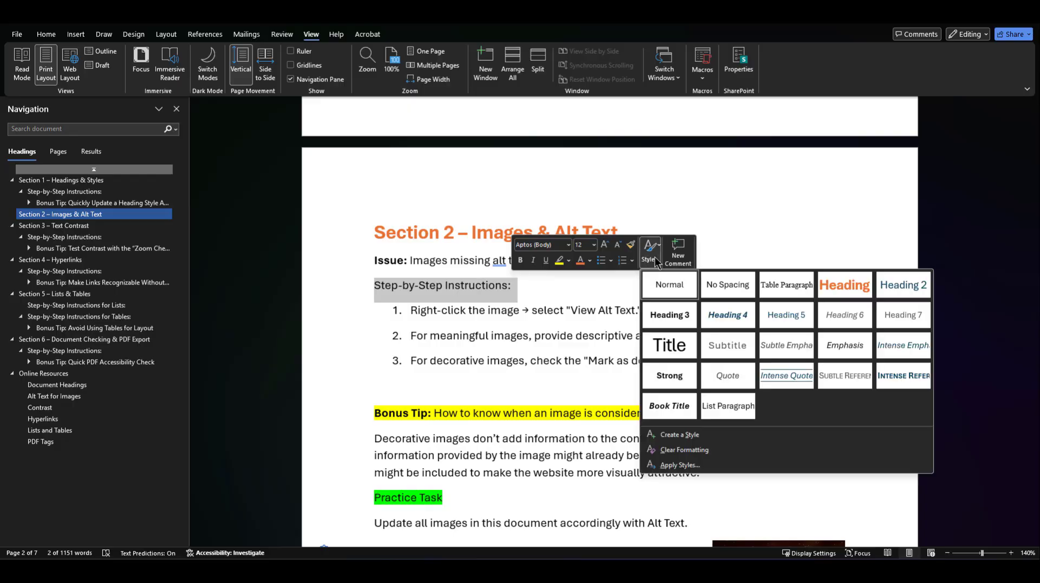
click(901, 286)
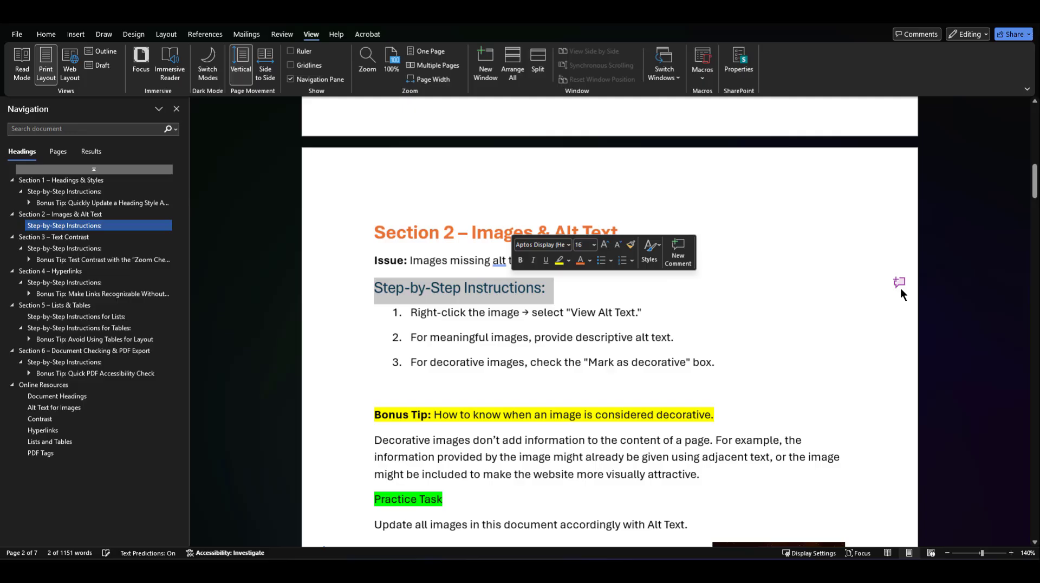
click(535, 291)
Apply the Heading 3 style to the "Bonus Tip: How to know when an image is considered decorative" text in Section 2
scroll(509, 294, down, 2)
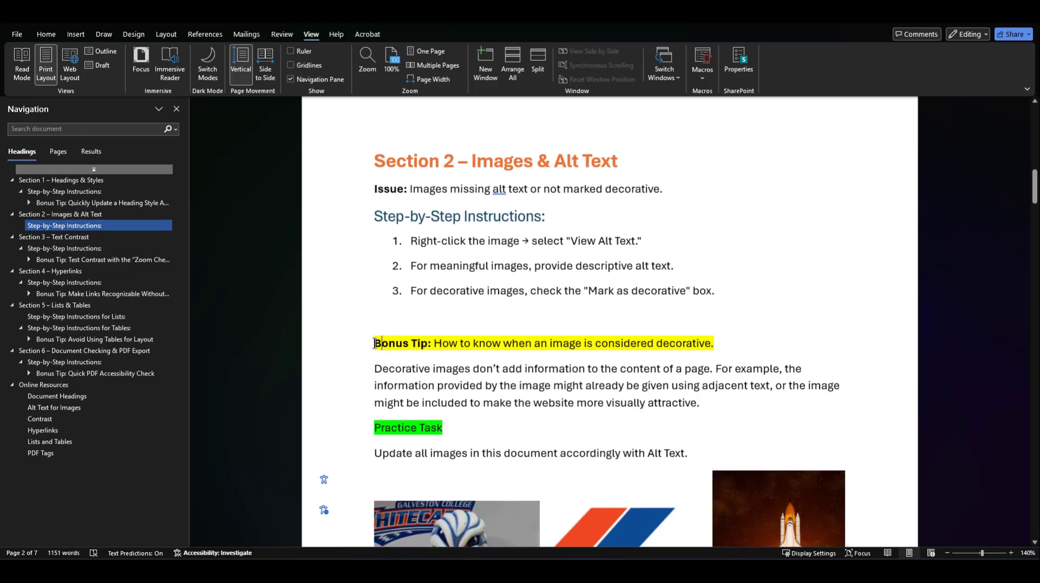
drag(374, 343, 711, 342)
click(858, 314)
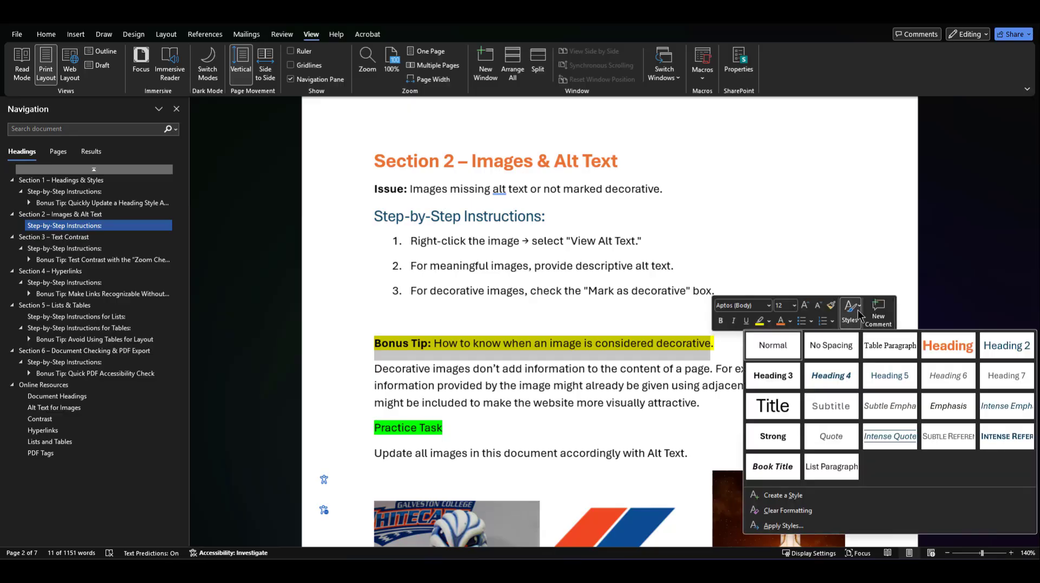
click(779, 374)
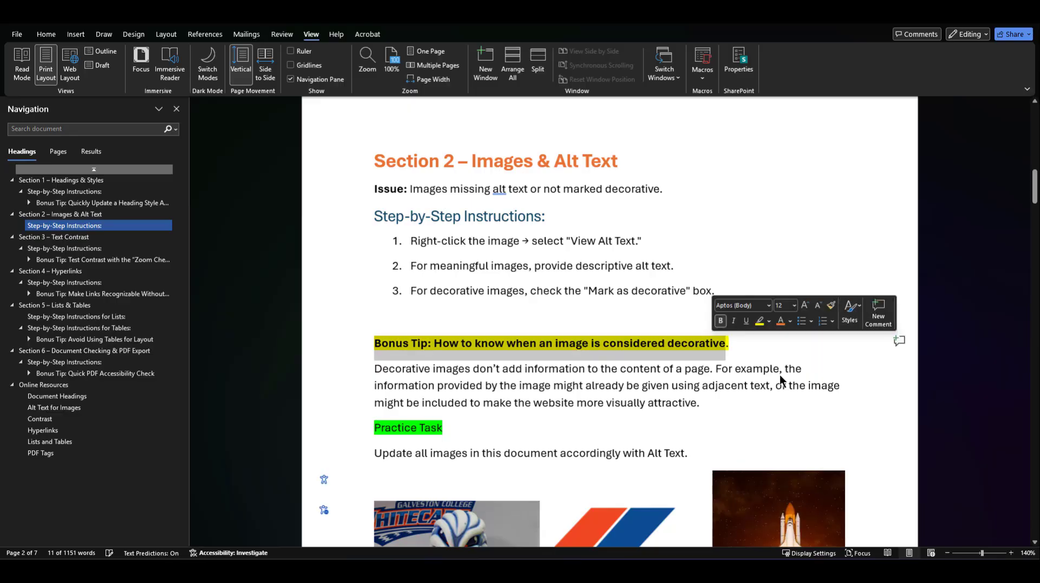
click(731, 347)
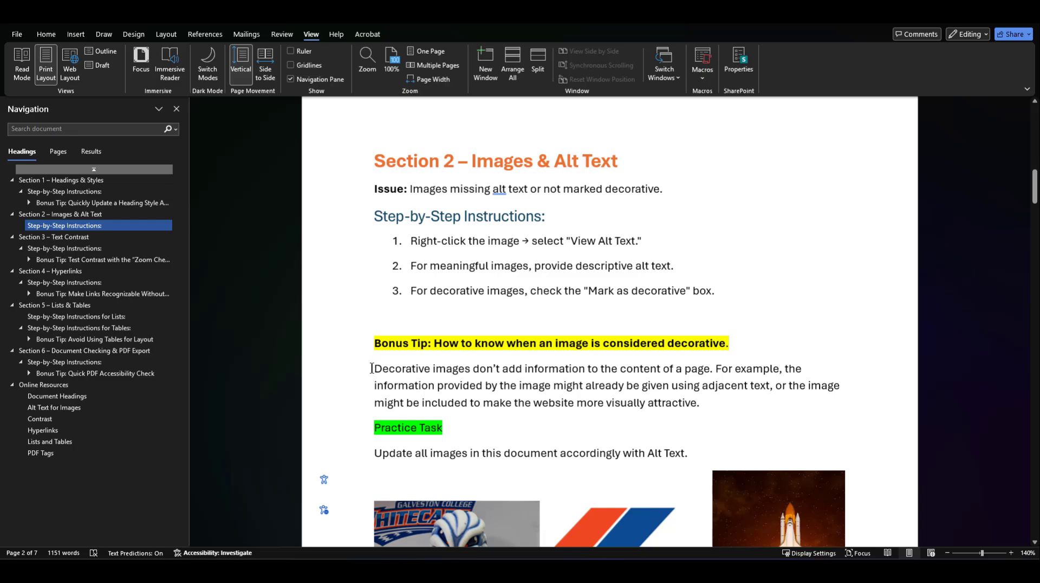
Apply the Heading 4 style to the "Practice Task" line in Section 2
drag(371, 368, 713, 404)
click(715, 406)
scroll(715, 406, down, 1)
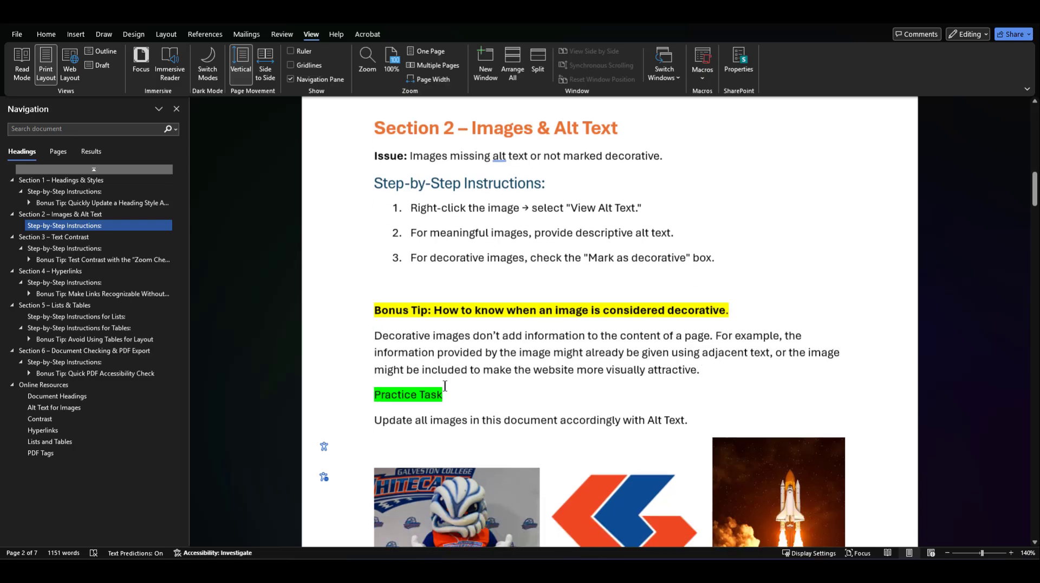
drag(371, 392, 455, 392)
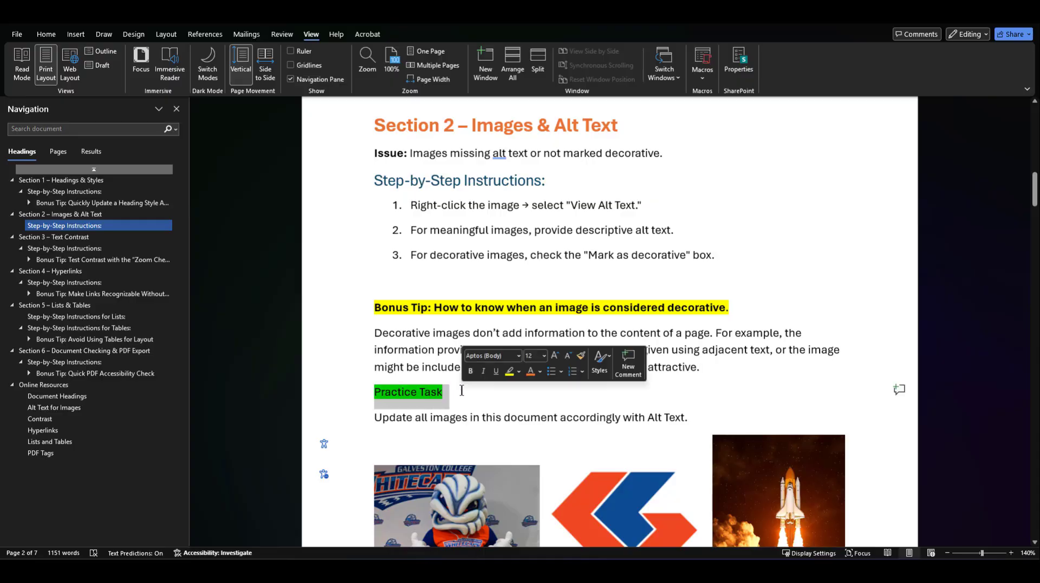
click(596, 364)
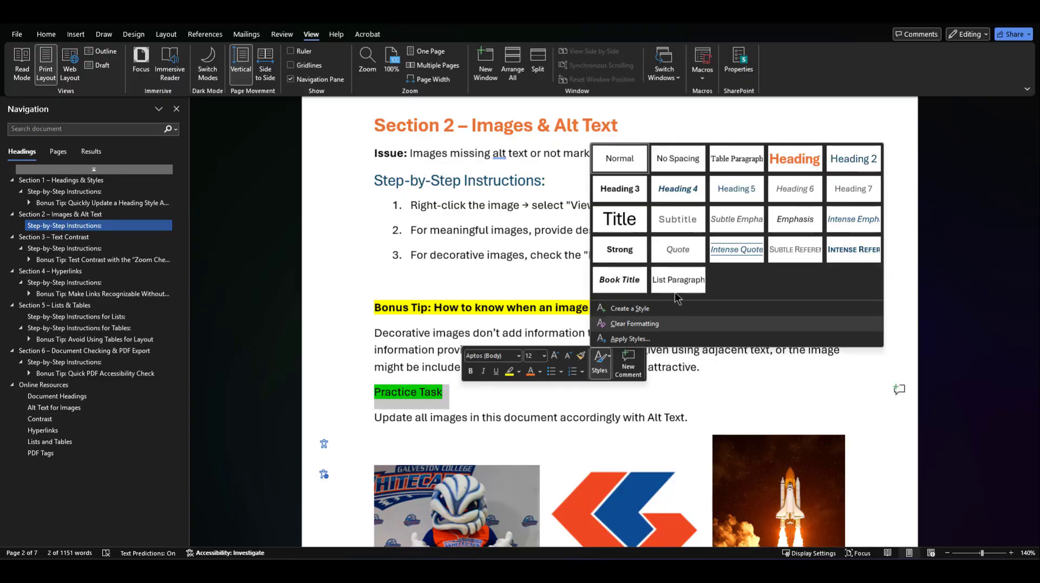
key(Escape)
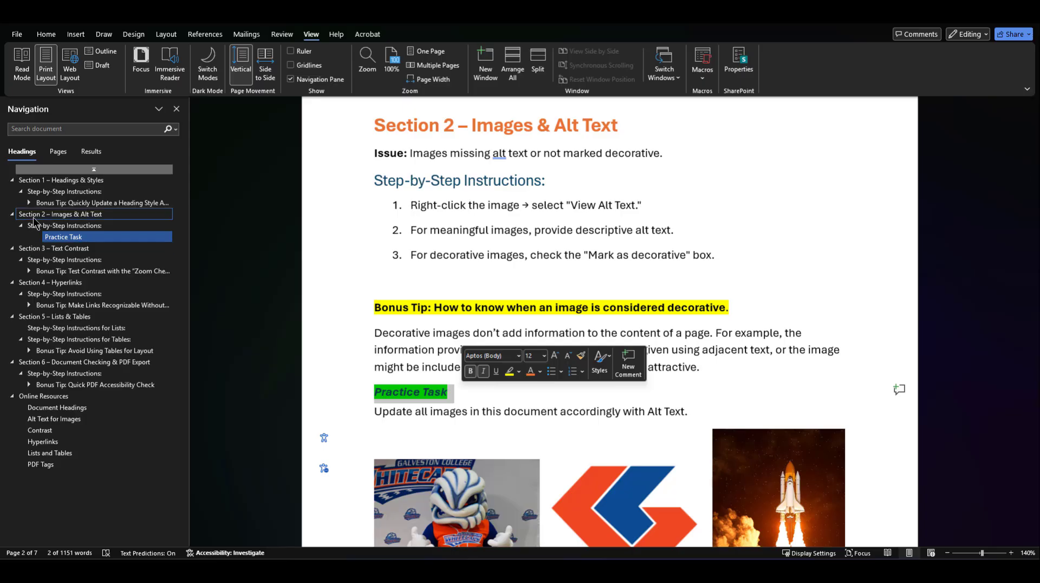
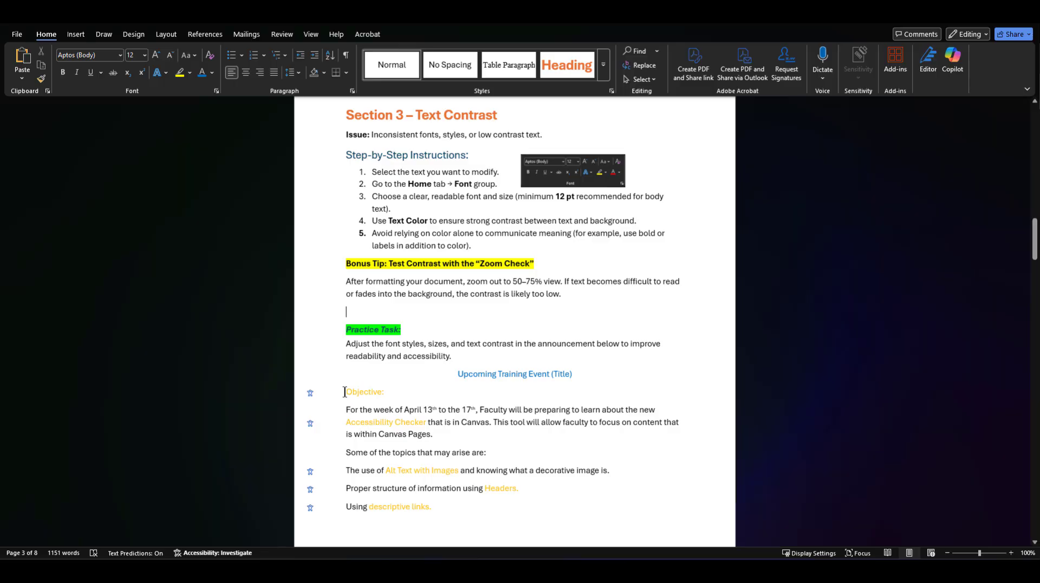
Set the font color of the "Objective:" line in the Section 3 practice announcement to black
drag(345, 391, 391, 394)
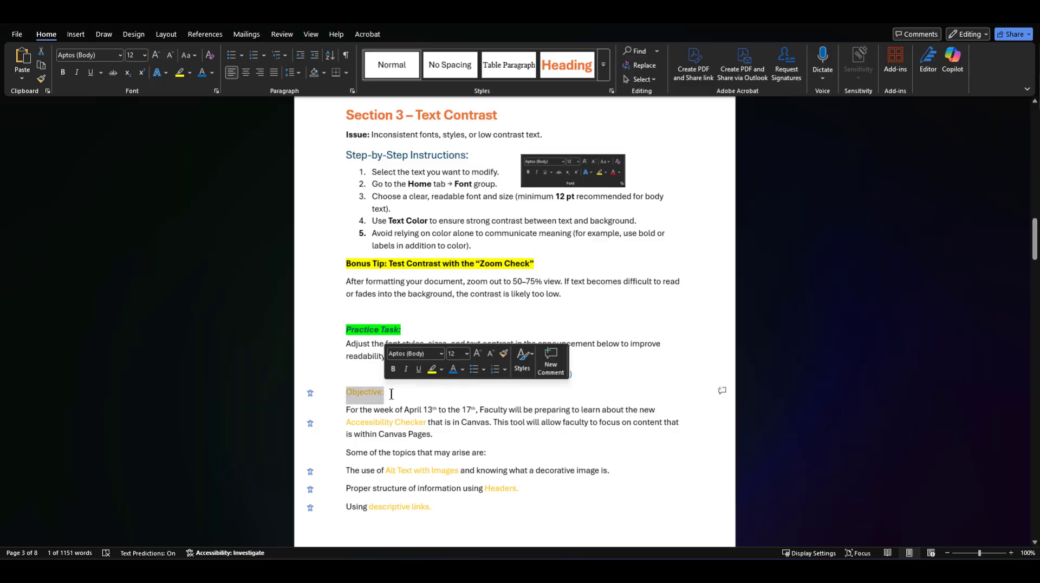
click(391, 394)
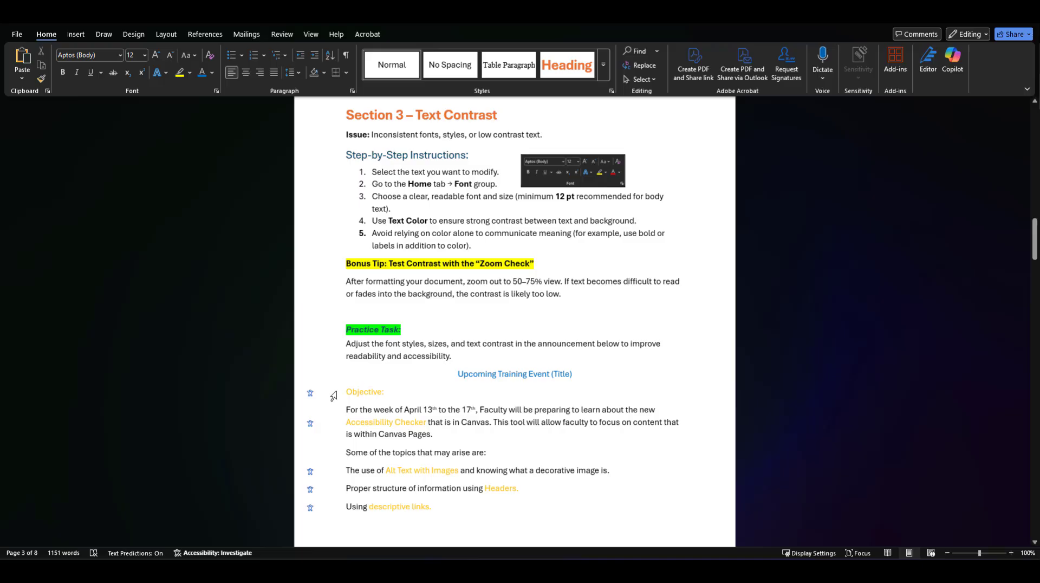
drag(387, 392, 343, 390)
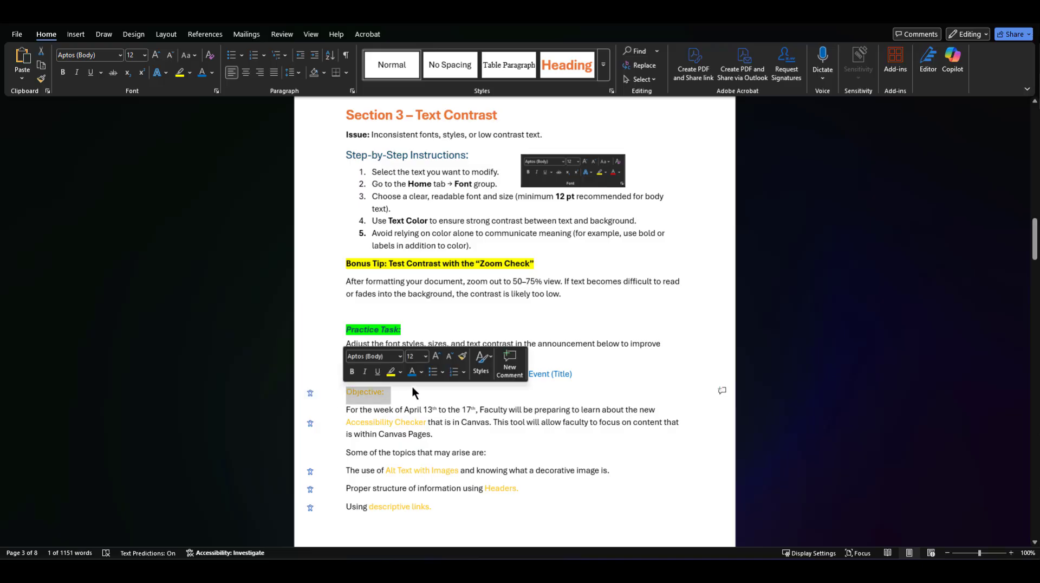
click(421, 371)
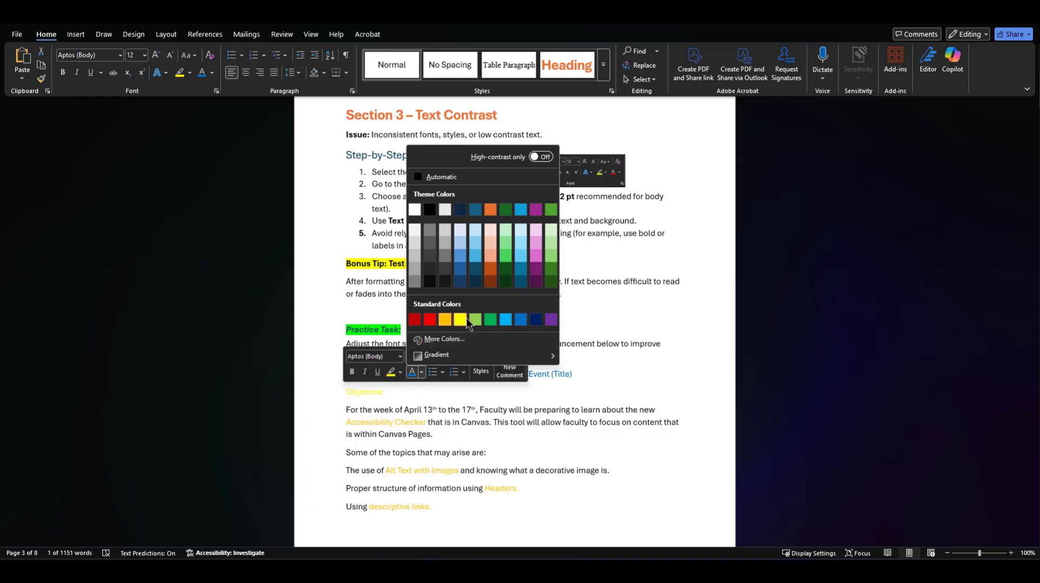
click(433, 210)
Recolor the yellow phrases "Accessibility Checker" and "Alt Text with Images" in the Section 3 announcement to black
click(410, 422)
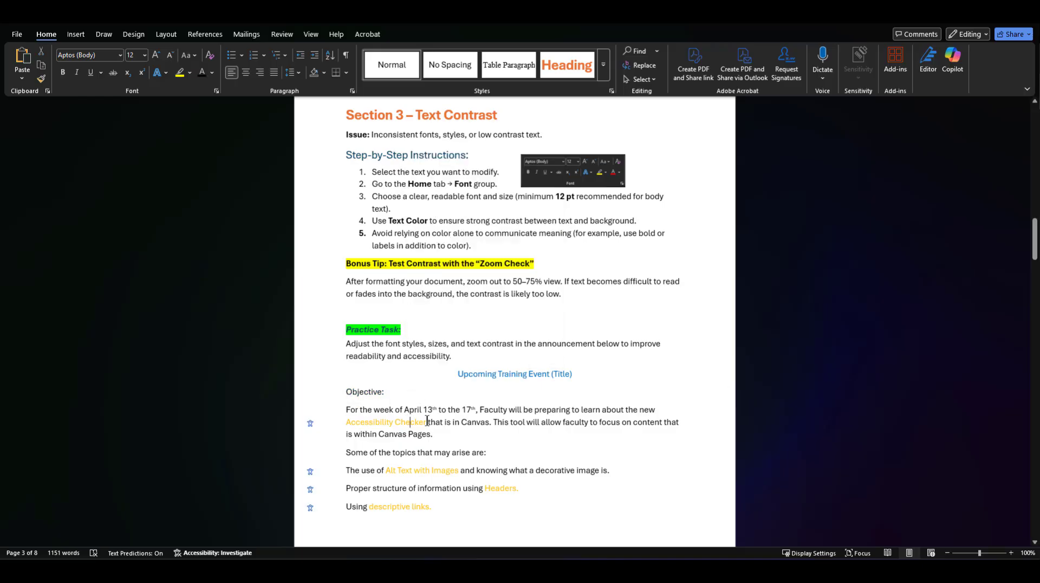
drag(427, 422, 346, 422)
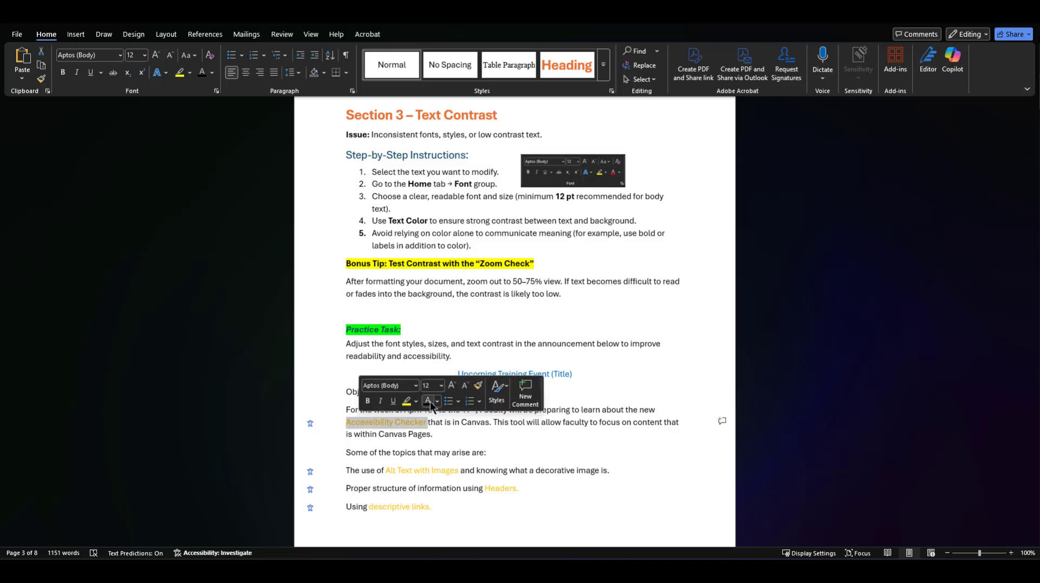
click(429, 402)
click(460, 471)
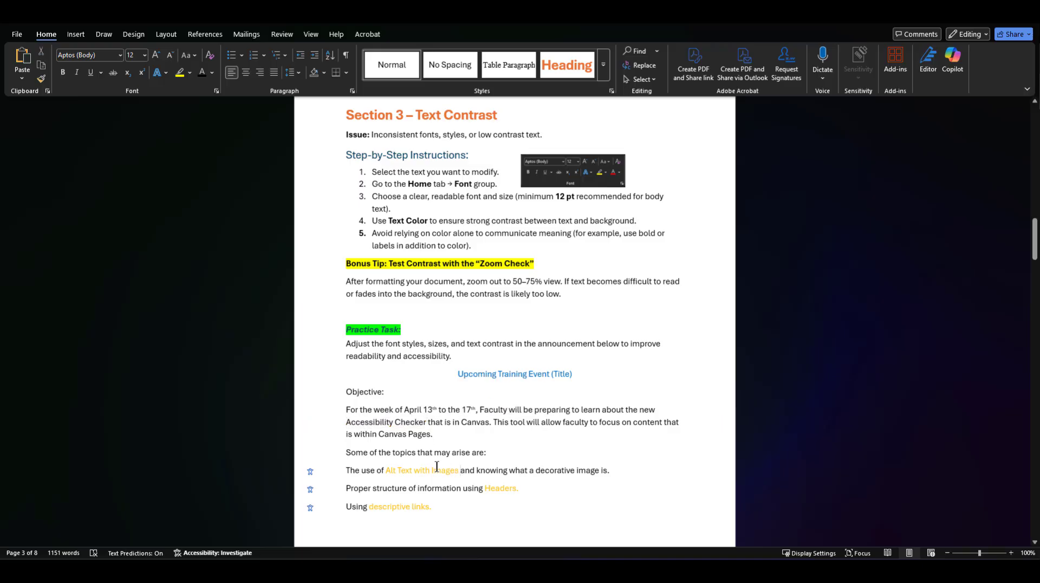
drag(460, 470, 385, 470)
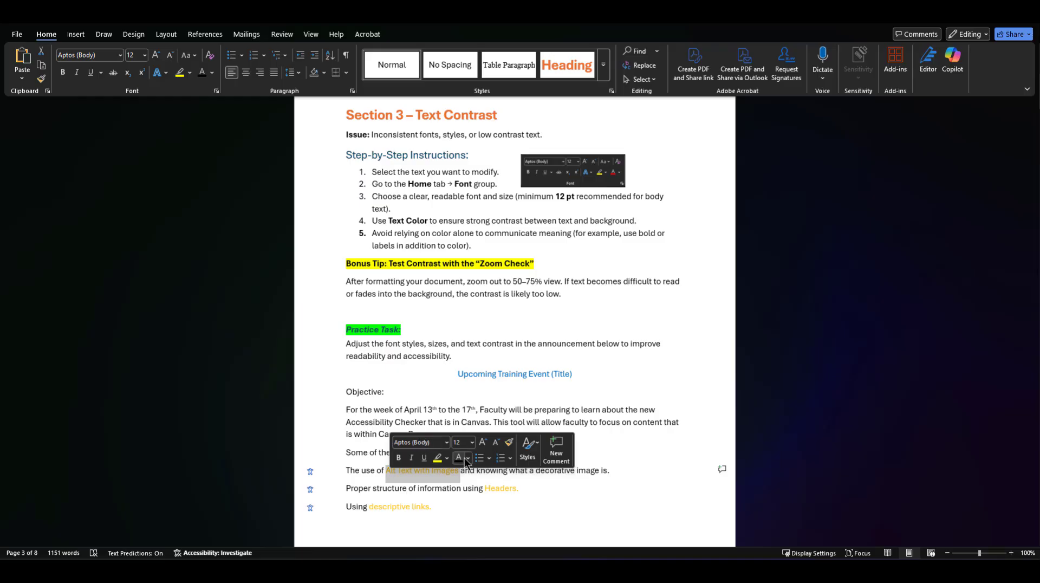
click(465, 460)
Change the yellow "Headers." and "descriptive links." text in the Section 3 announcement to black
drag(484, 488, 519, 488)
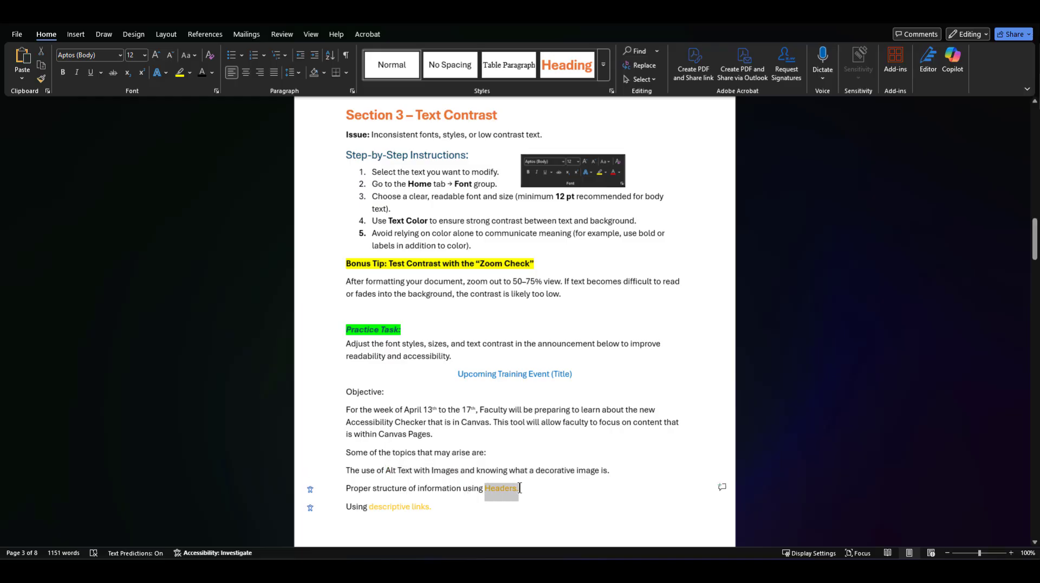
click(553, 469)
drag(433, 512, 369, 509)
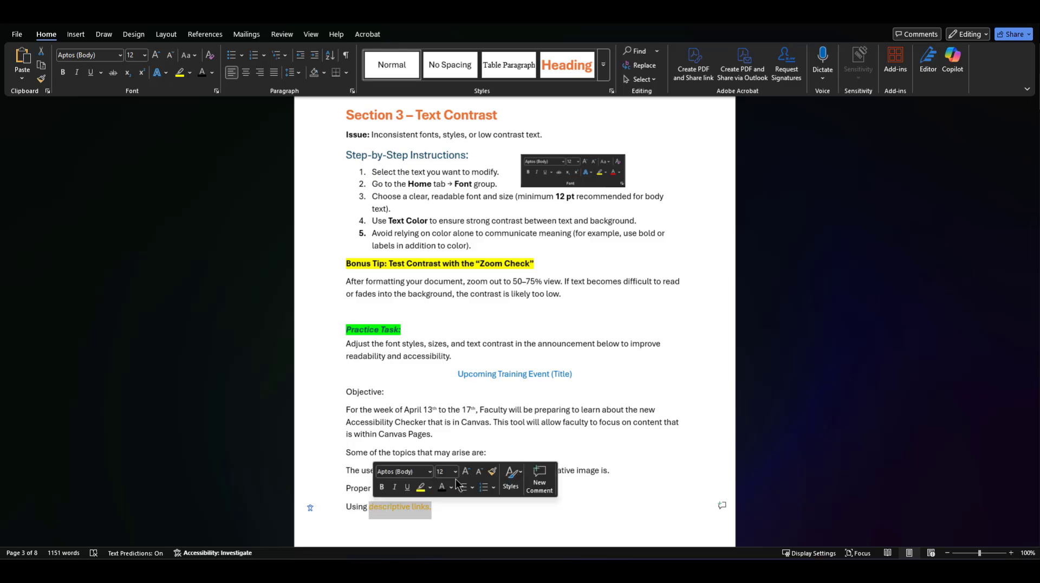
click(441, 486)
click(443, 512)
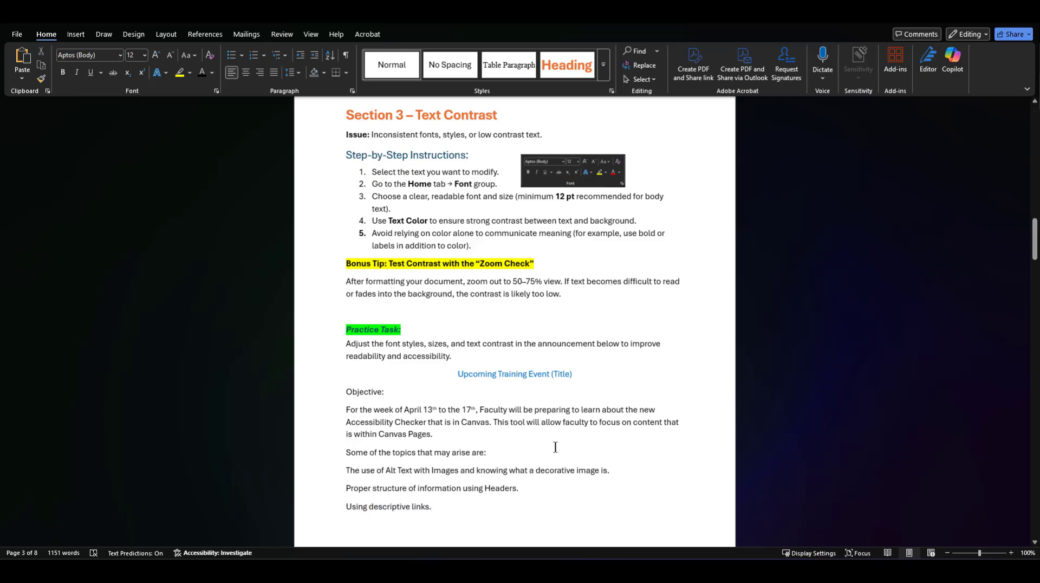
scroll(555, 446, up, 2)
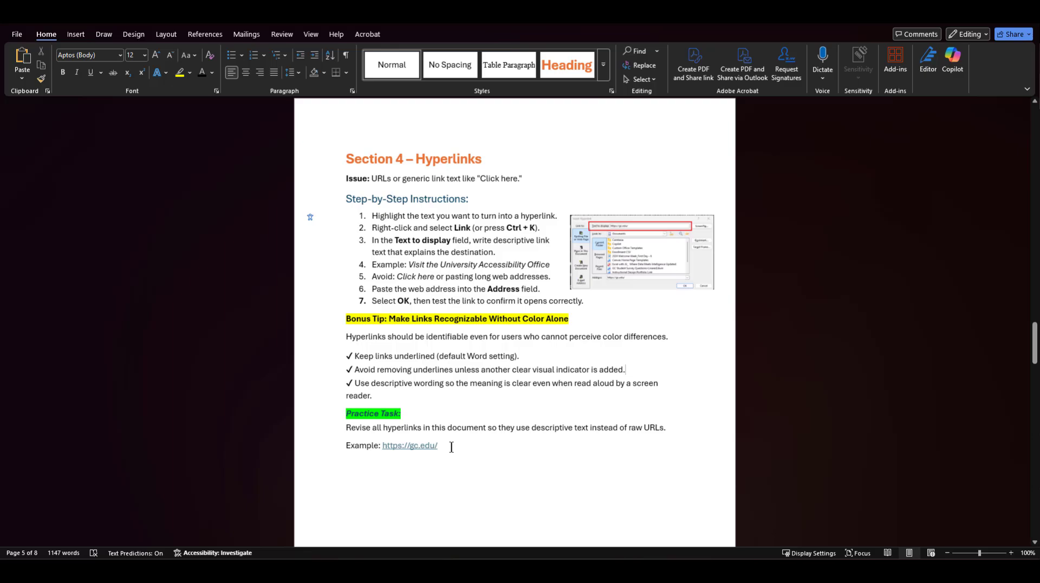
drag(438, 448, 380, 448)
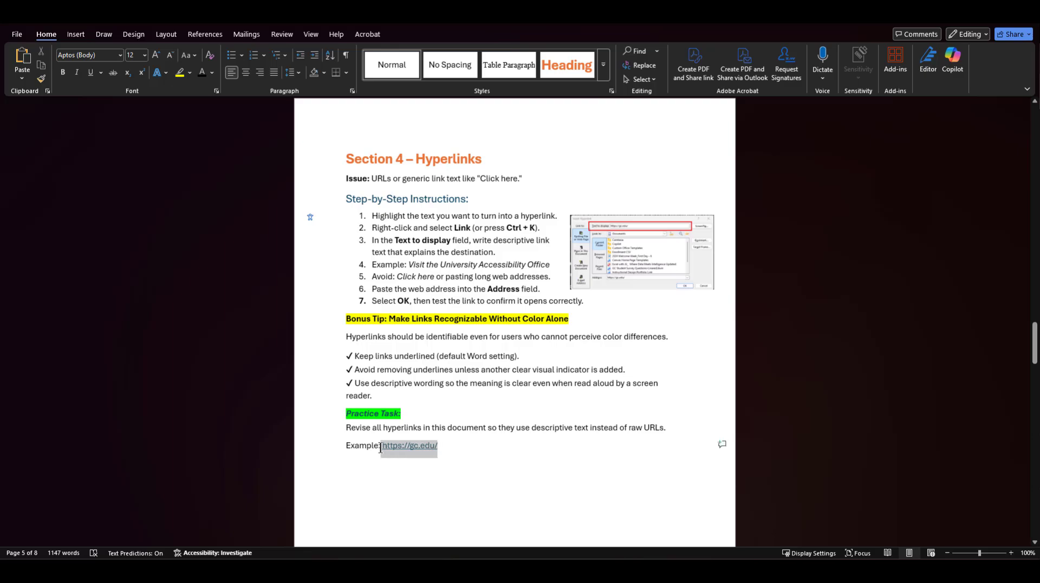
click(511, 454)
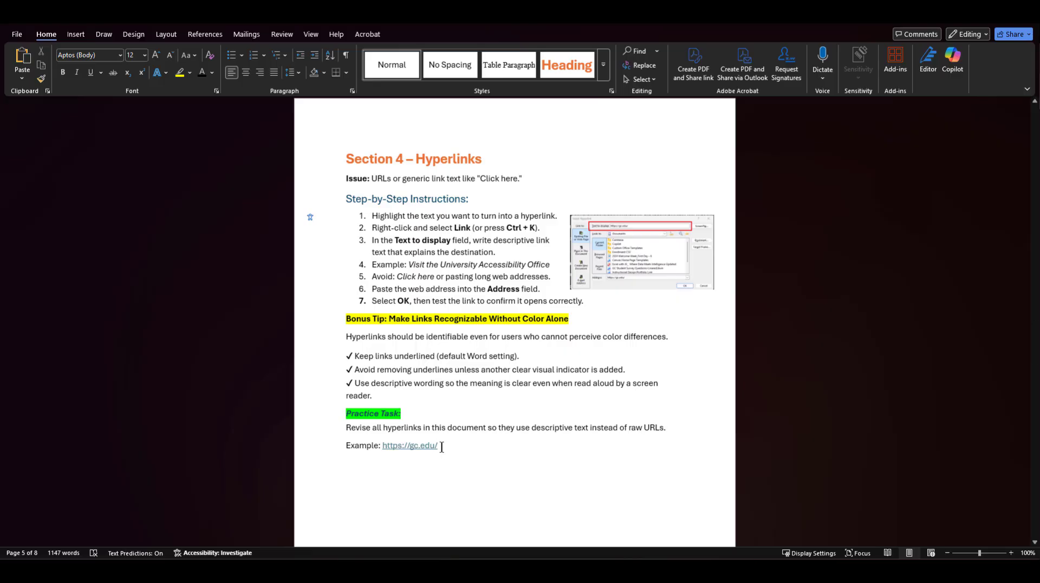
drag(438, 448, 381, 448)
right_click(400, 448)
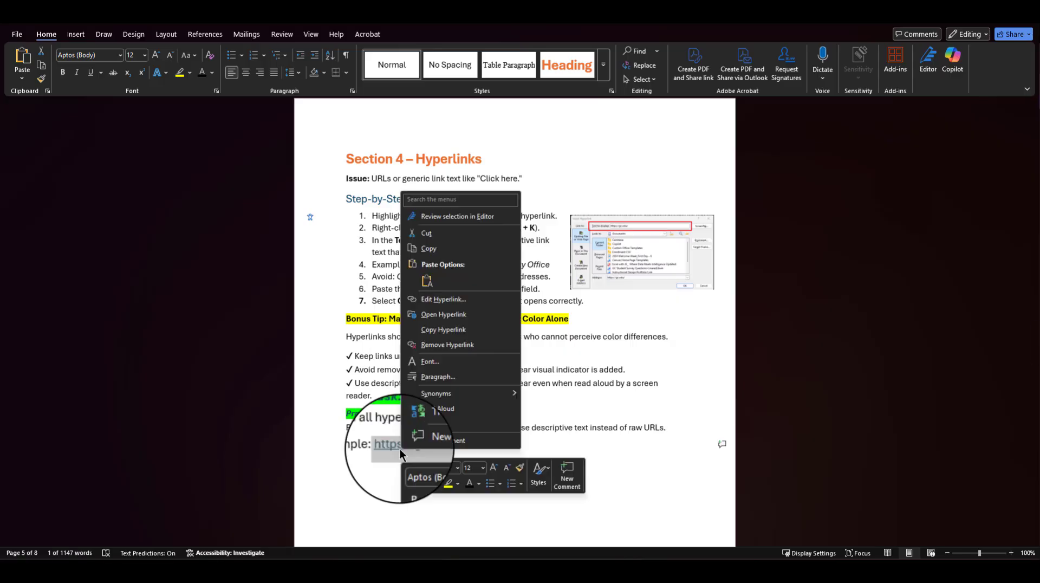
click(440, 305)
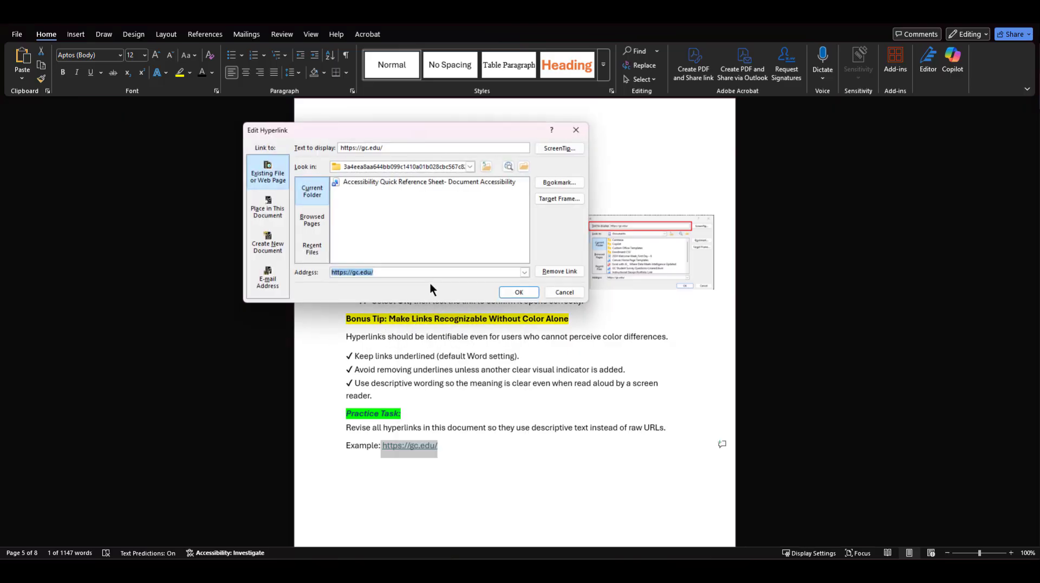
click(394, 146)
double_click(394, 147)
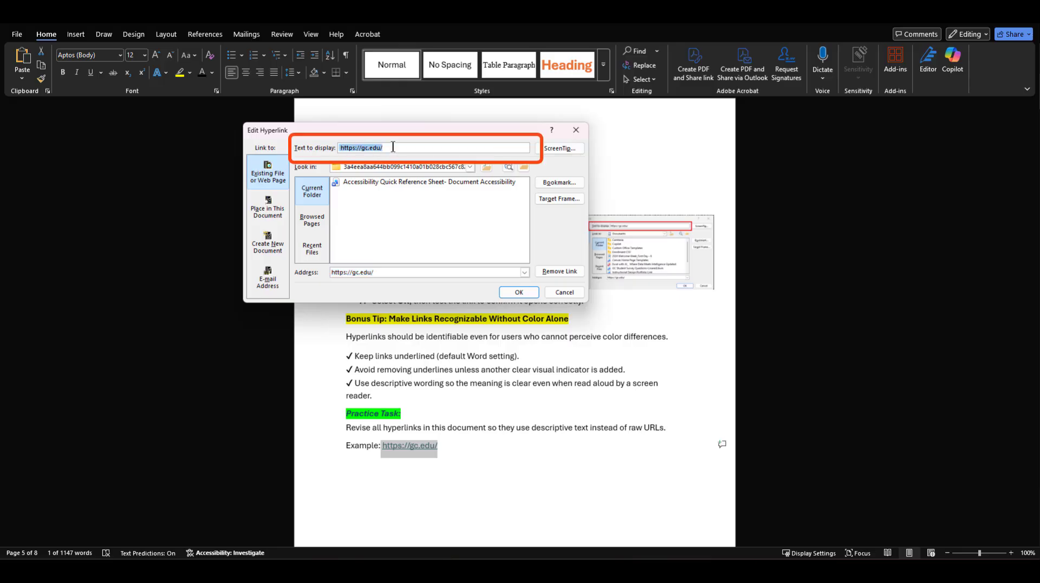
key(BackSpace)
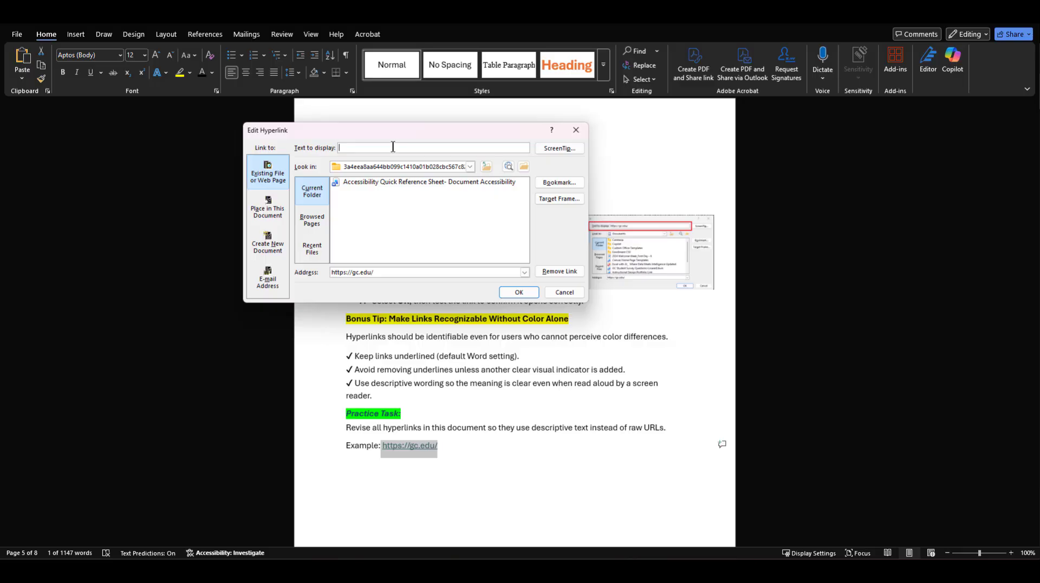
text(Galveston College Main We Page)
click(519, 291)
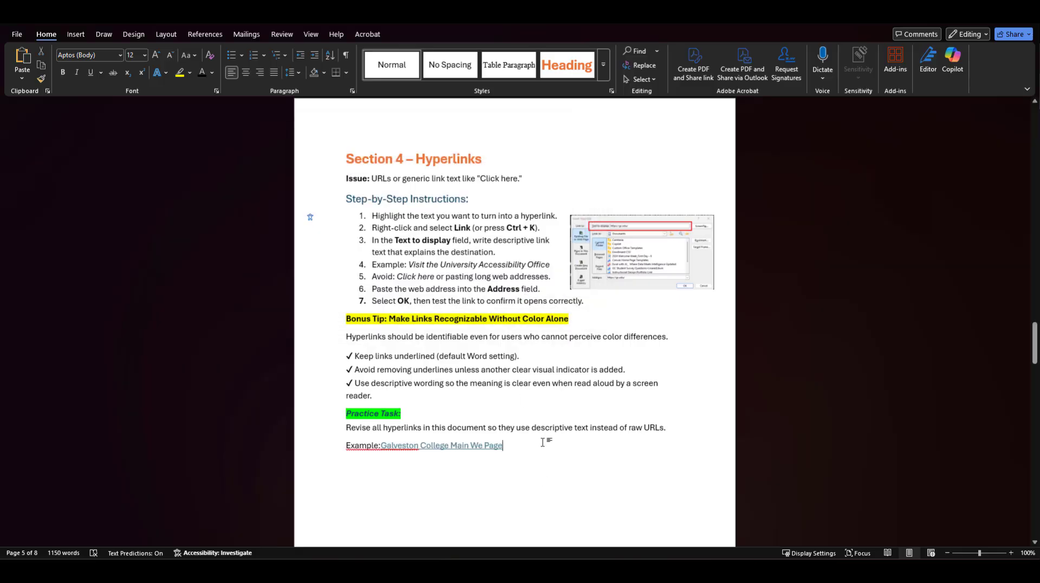
Insert a space between "Example:" and the Section 4 link, and open the link in the browser to test it
click(380, 445)
click(657, 450)
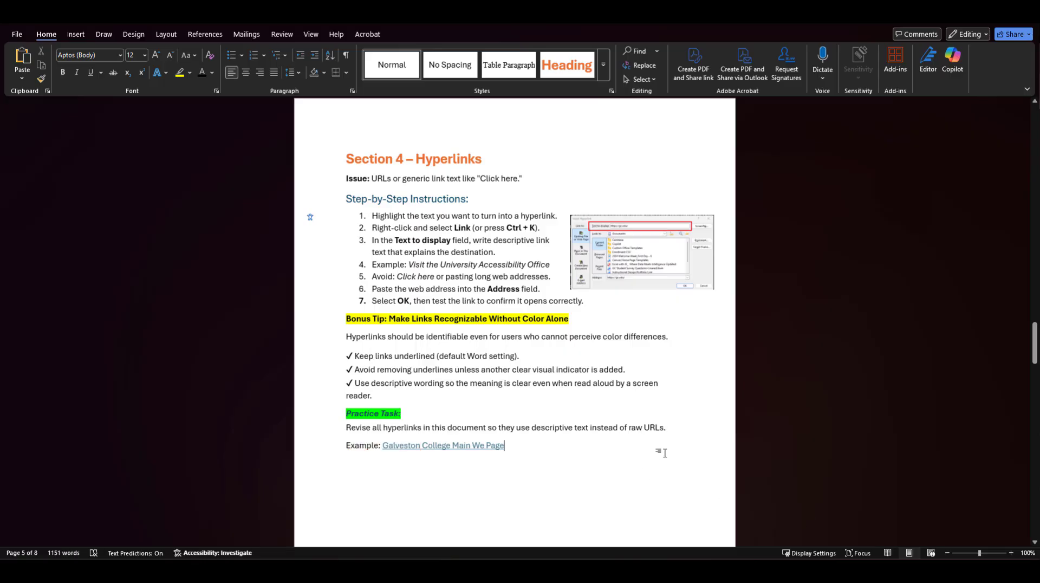
ctrl+click(472, 449)
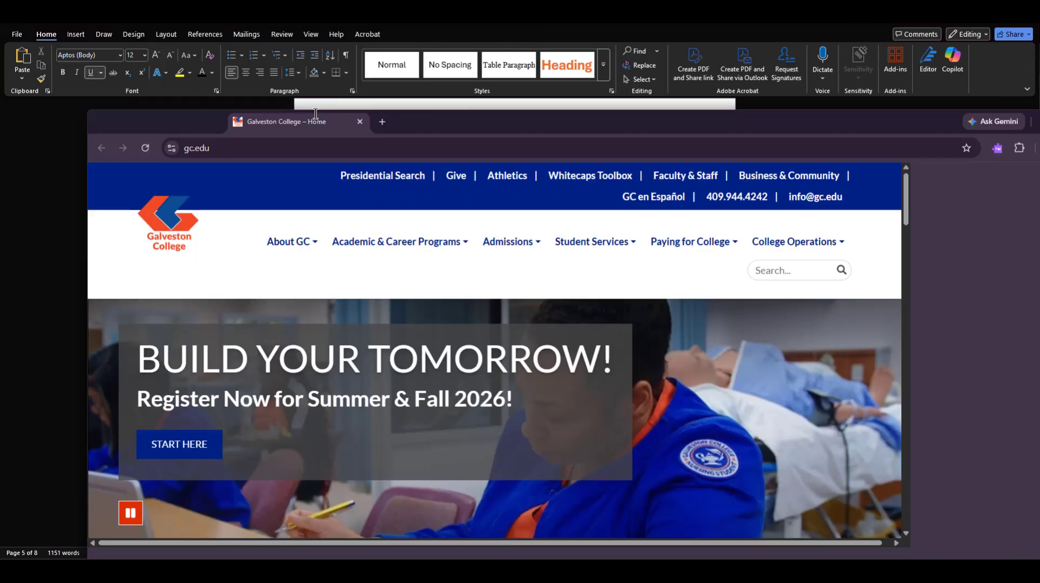
drag(315, 113, 292, 46)
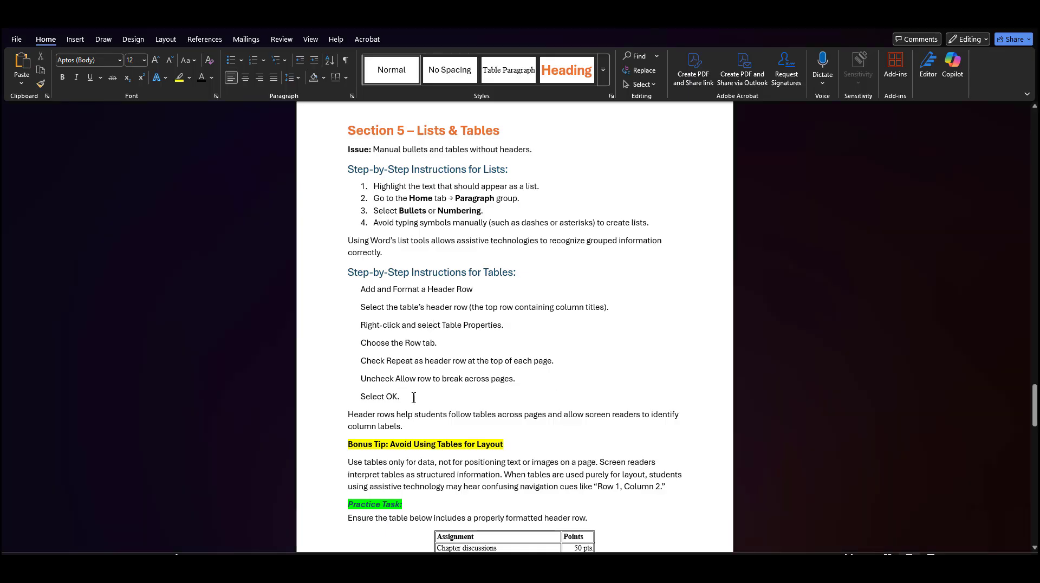
Format the seven lines under "Step-by-Step Instructions for Tables:" in Section 5 as a numbered list
drag(413, 396, 361, 291)
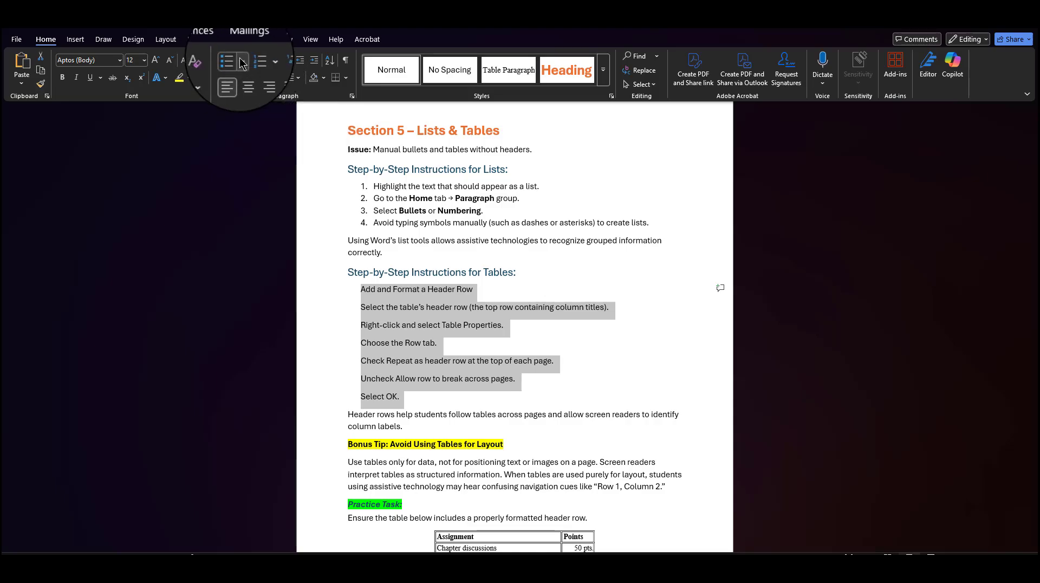
click(253, 60)
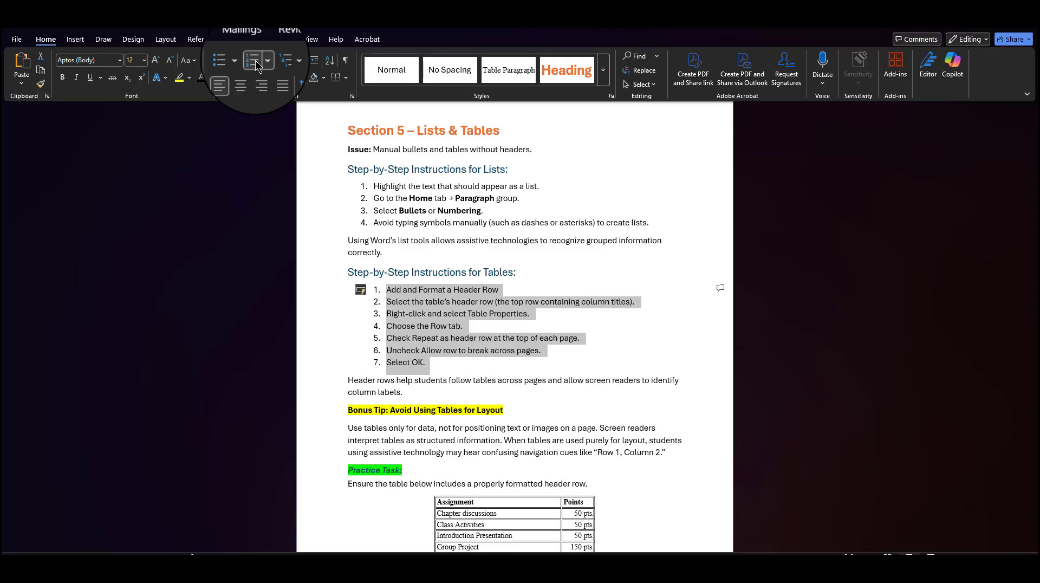
click(450, 362)
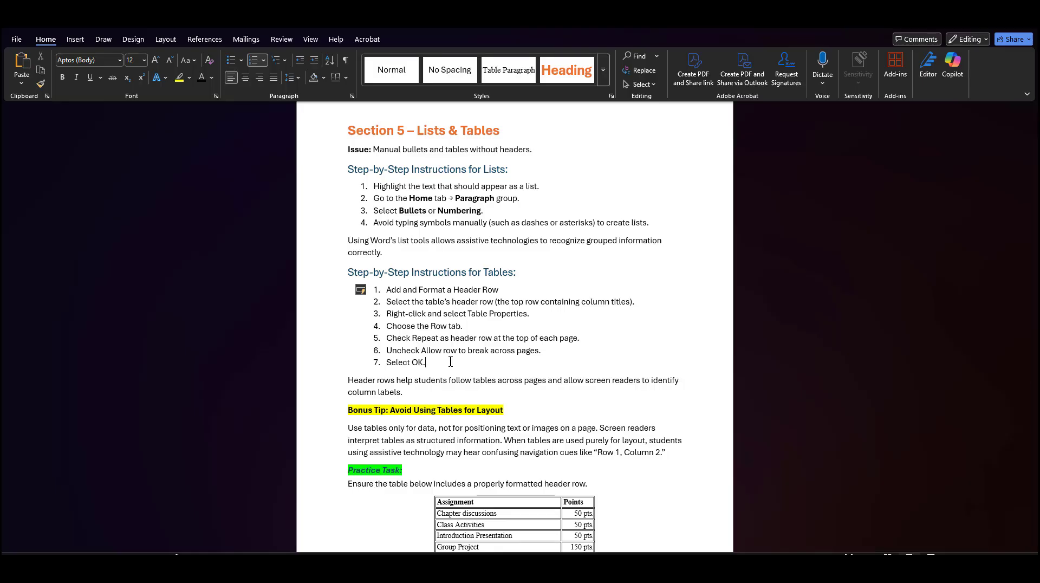
Make the Assignment/Points row of the Section 5 table repeat as a header row on each page and disallow it from breaking across pages
scroll(450, 362, down, 3)
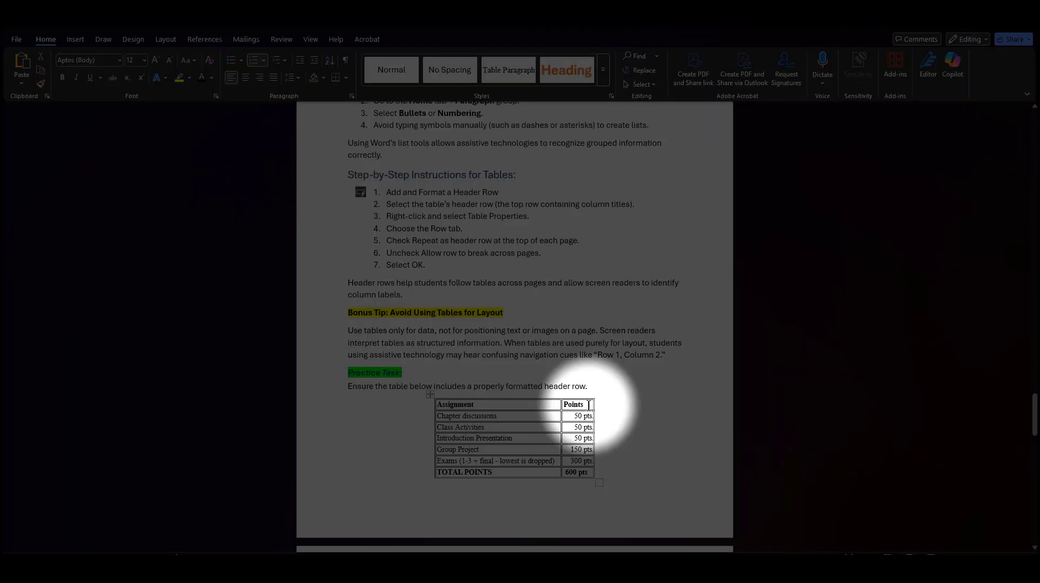
drag(589, 405, 477, 406)
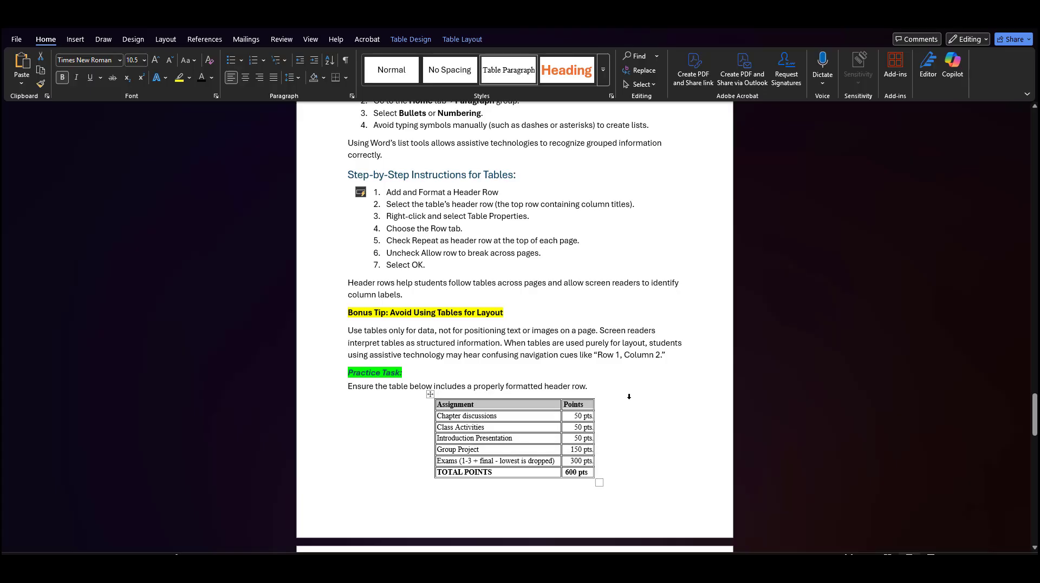
click(588, 406)
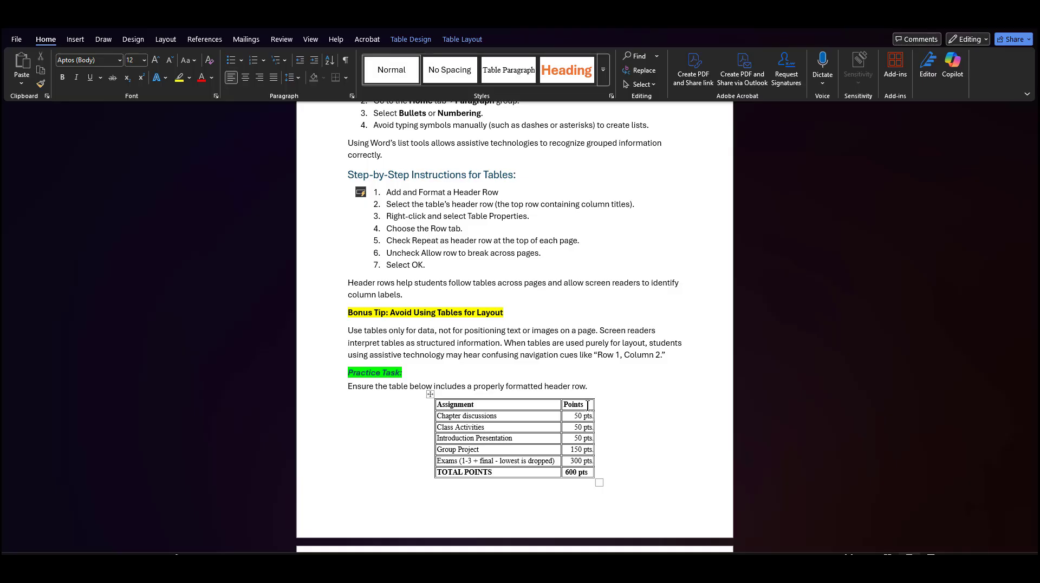
drag(588, 405, 503, 410)
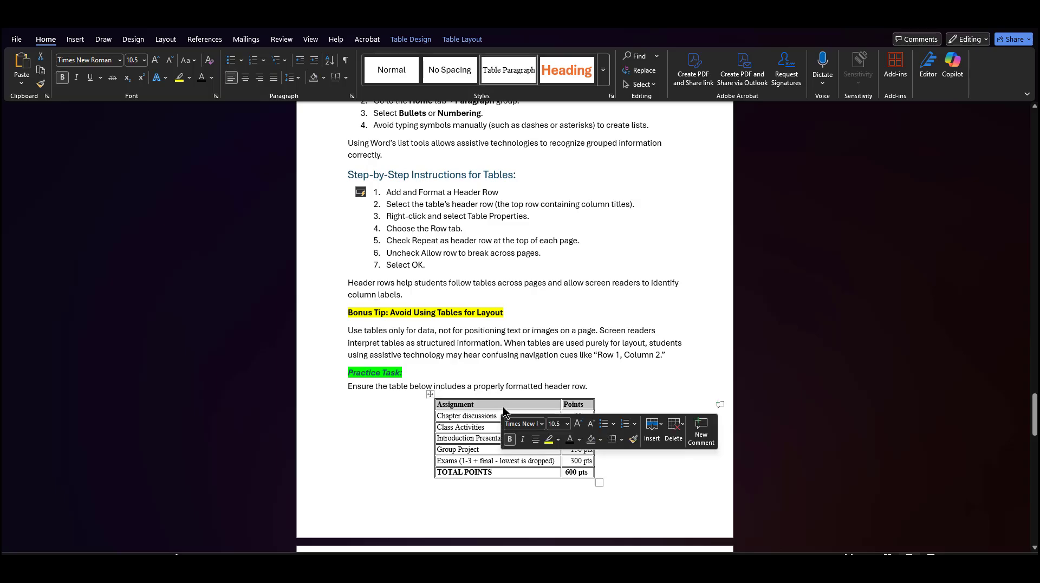
right_click(503, 410)
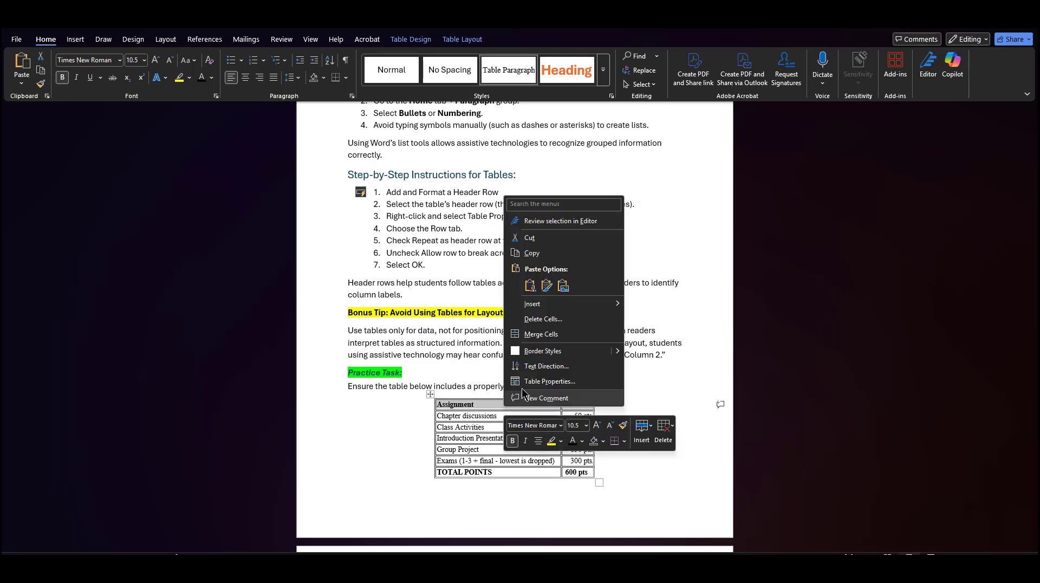
click(581, 385)
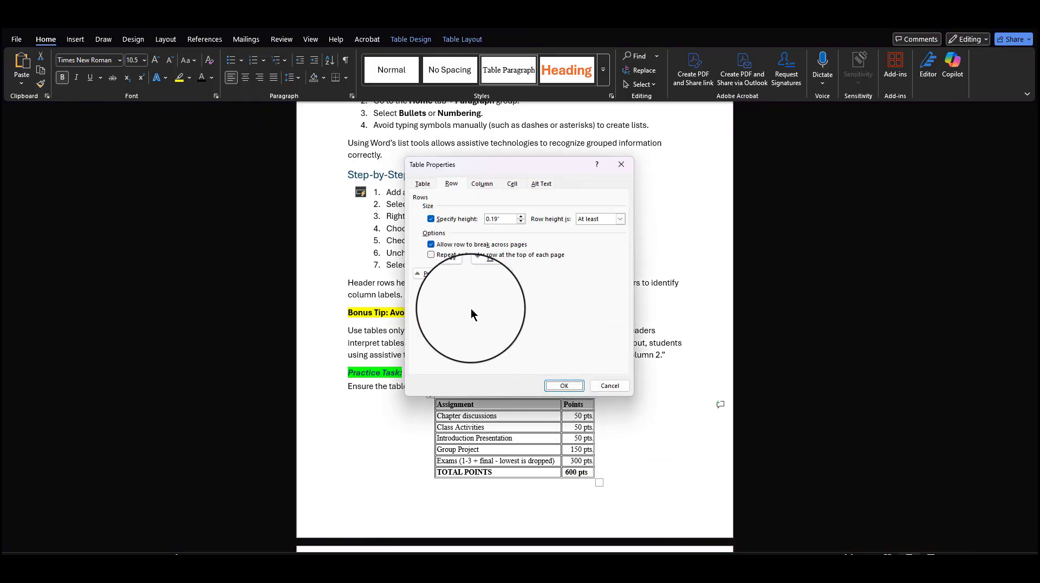
click(431, 244)
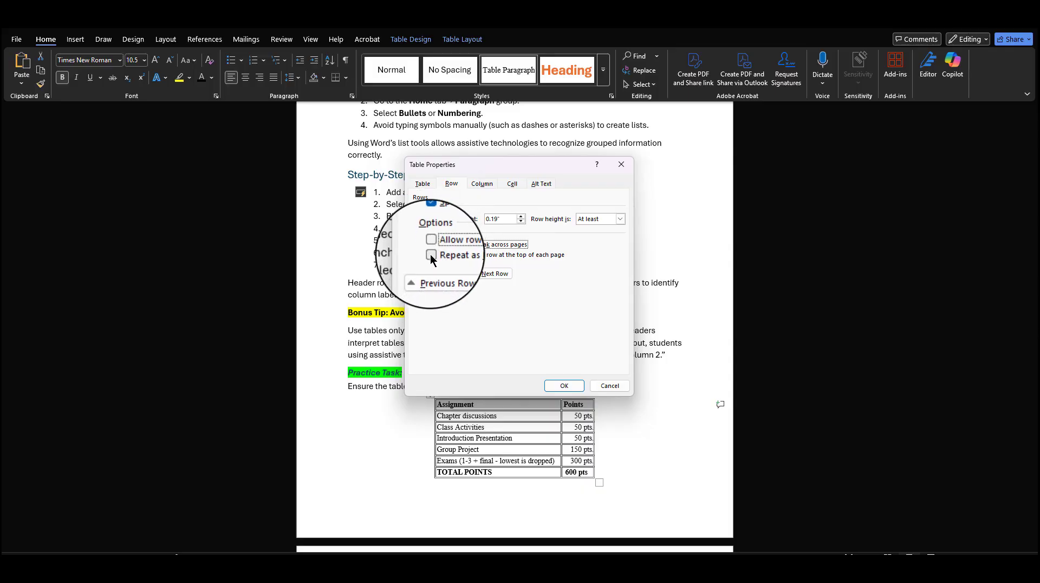
click(431, 255)
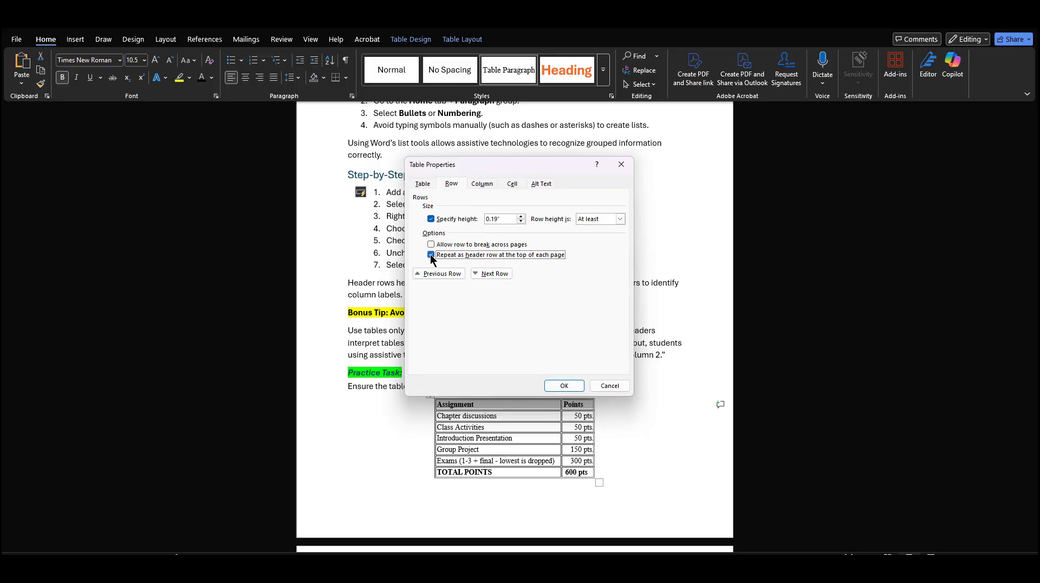
click(566, 386)
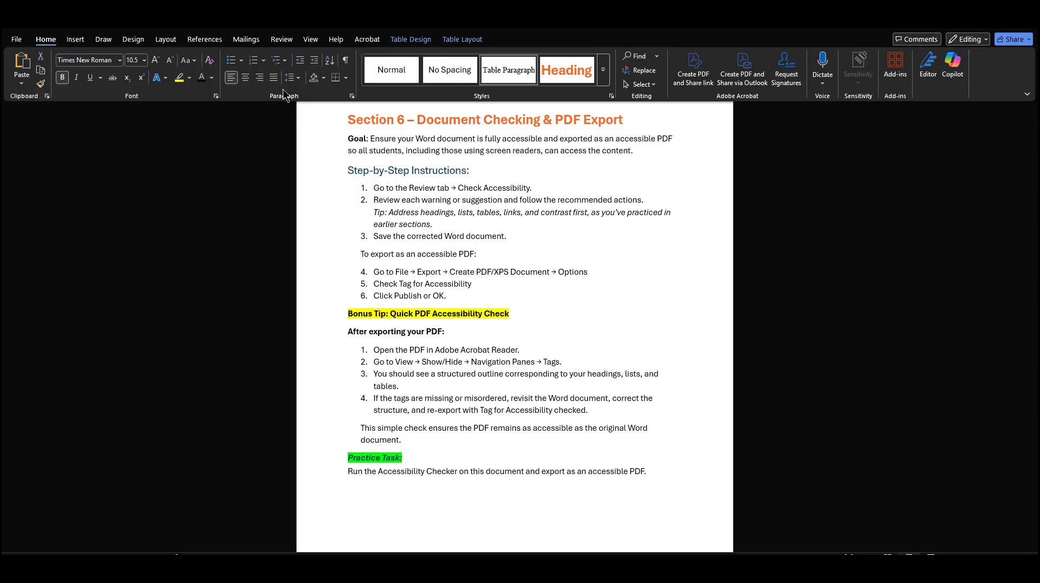
Run the accessibility check on the document and open its missing alt text issue
click(282, 41)
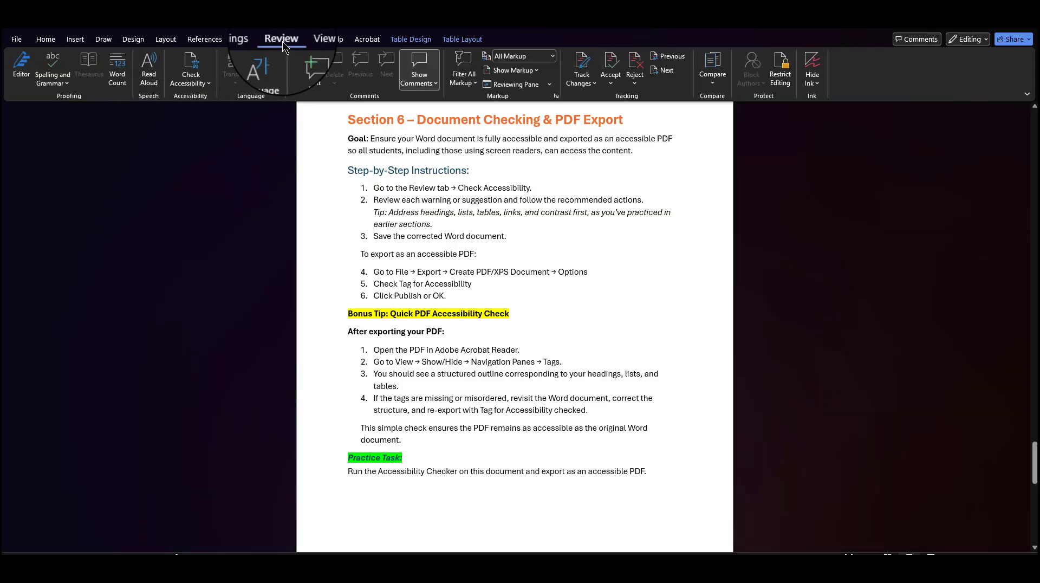
click(203, 66)
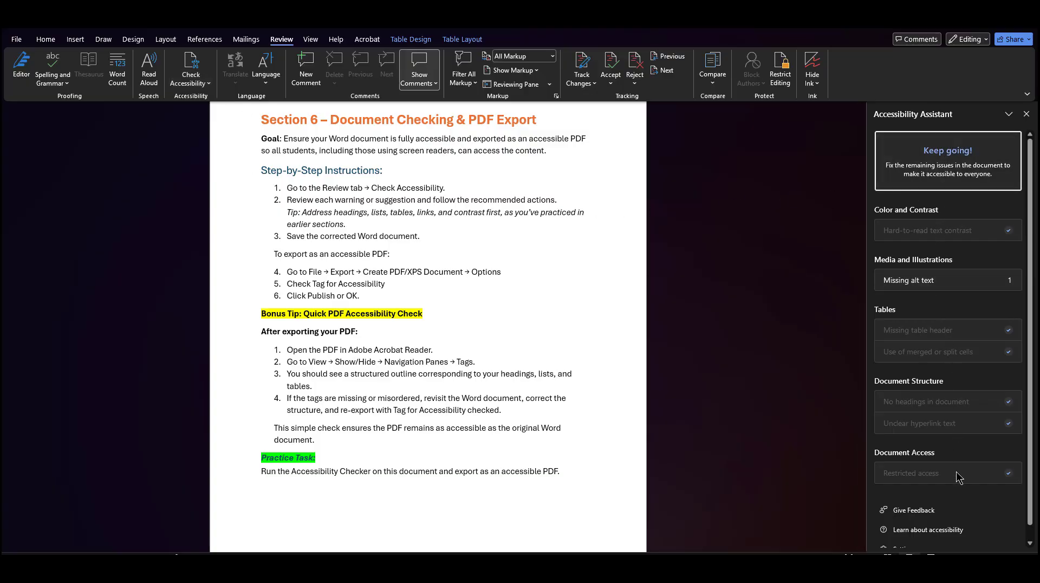
click(948, 284)
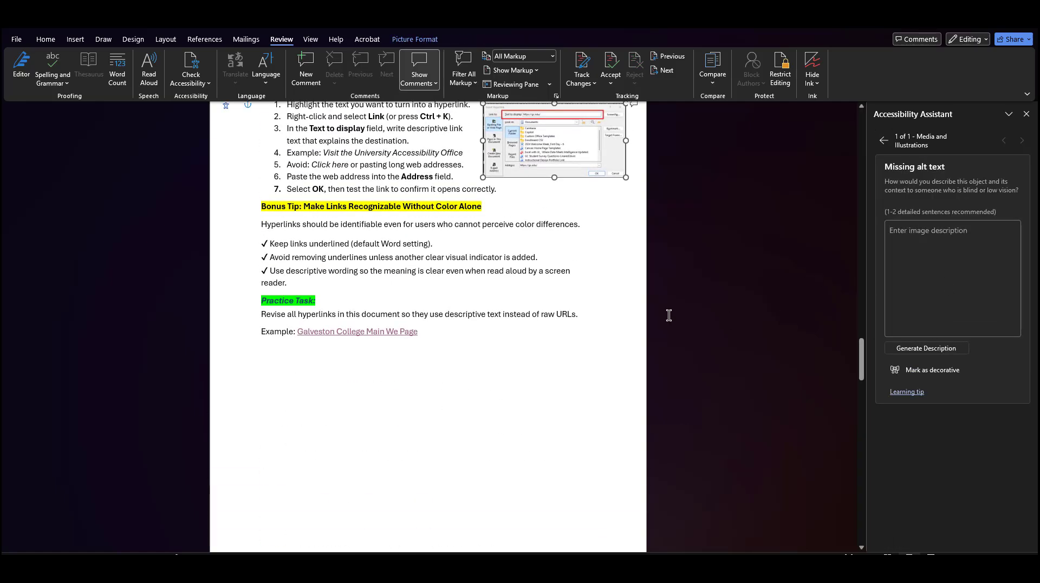
Generate an automatic alt text description for the hyperlink dialog screenshot in Section 4 and approve it
scroll(668, 313, up, 1)
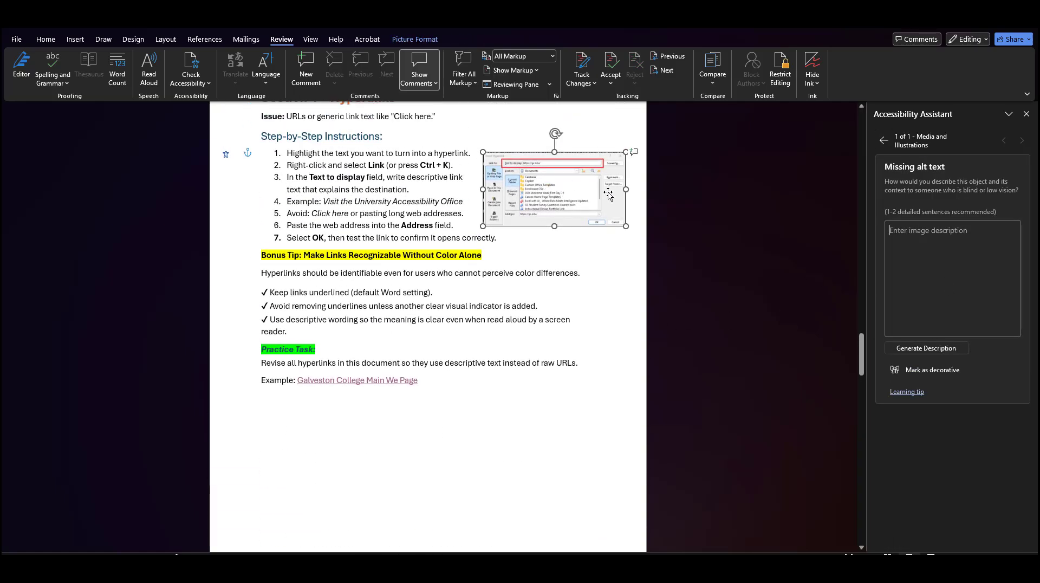
click(928, 354)
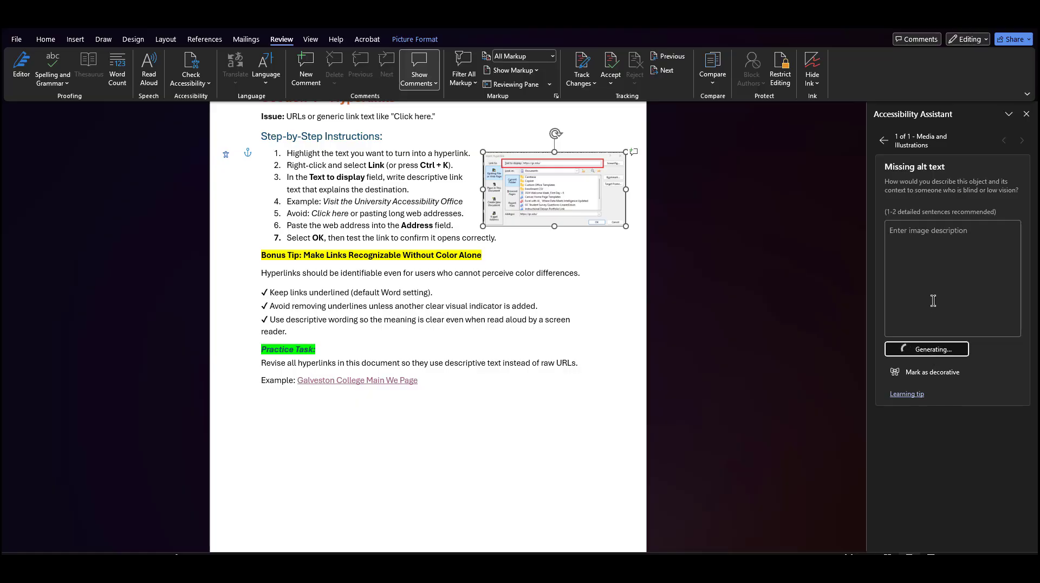
scroll(931, 260, up, 1)
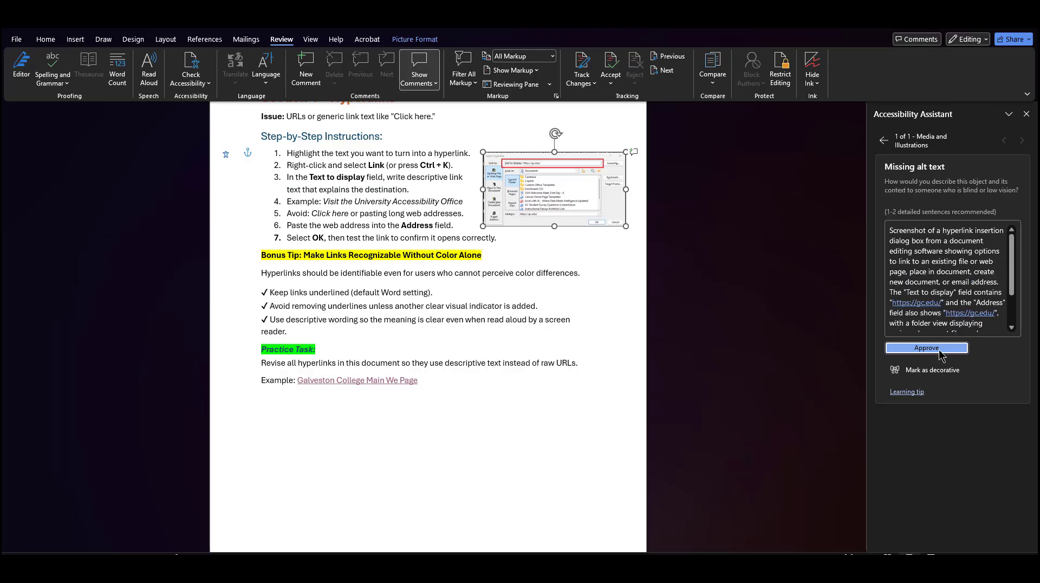
scroll(948, 288, down, 2)
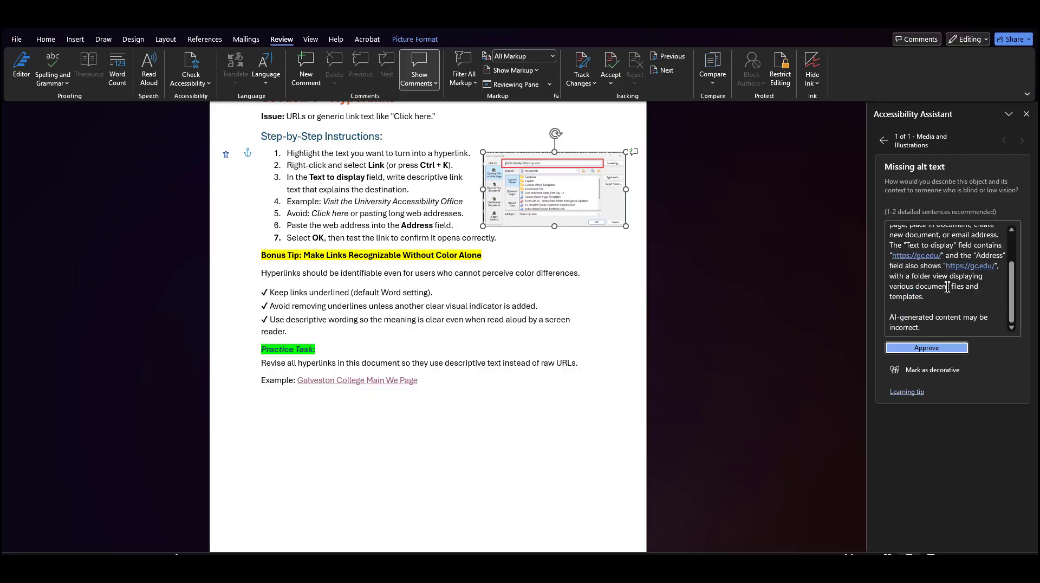
click(938, 349)
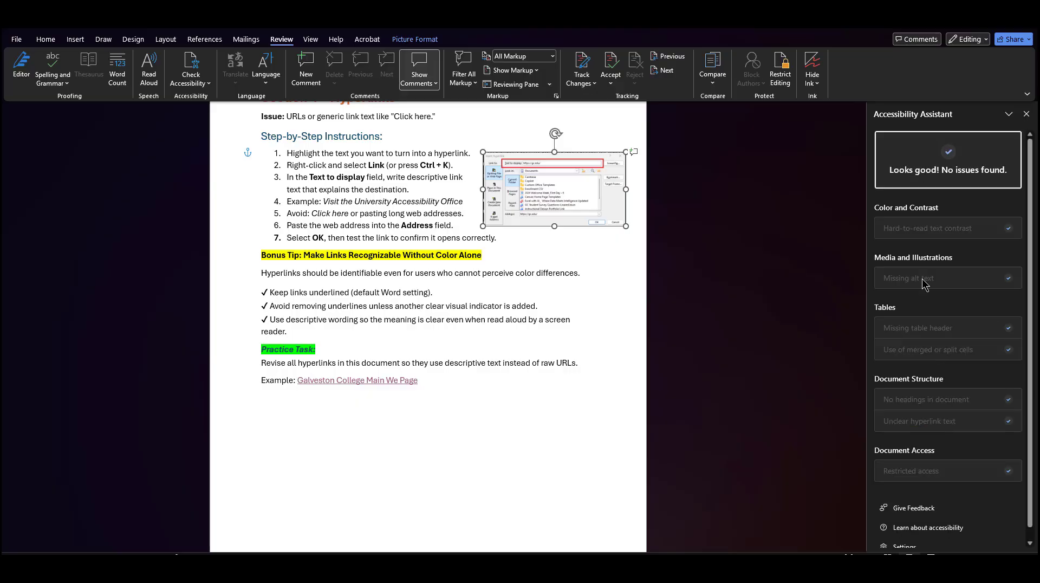
Review the accessibility check categories and close the Accessibility Assistant
scroll(926, 285, down, 1)
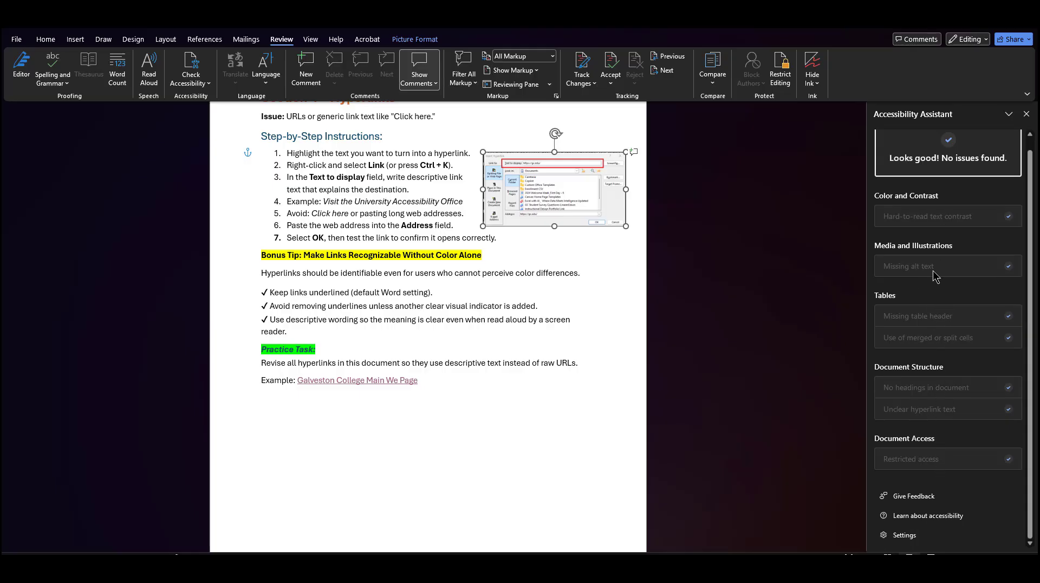
scroll(933, 217, up, 1)
scroll(932, 223, down, 1)
scroll(936, 246, up, 1)
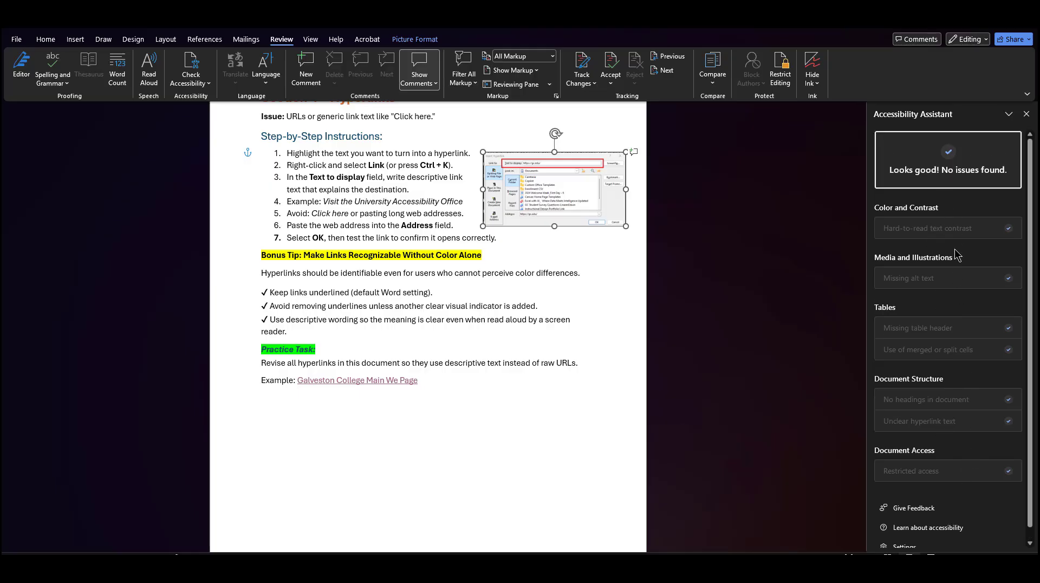
click(1026, 115)
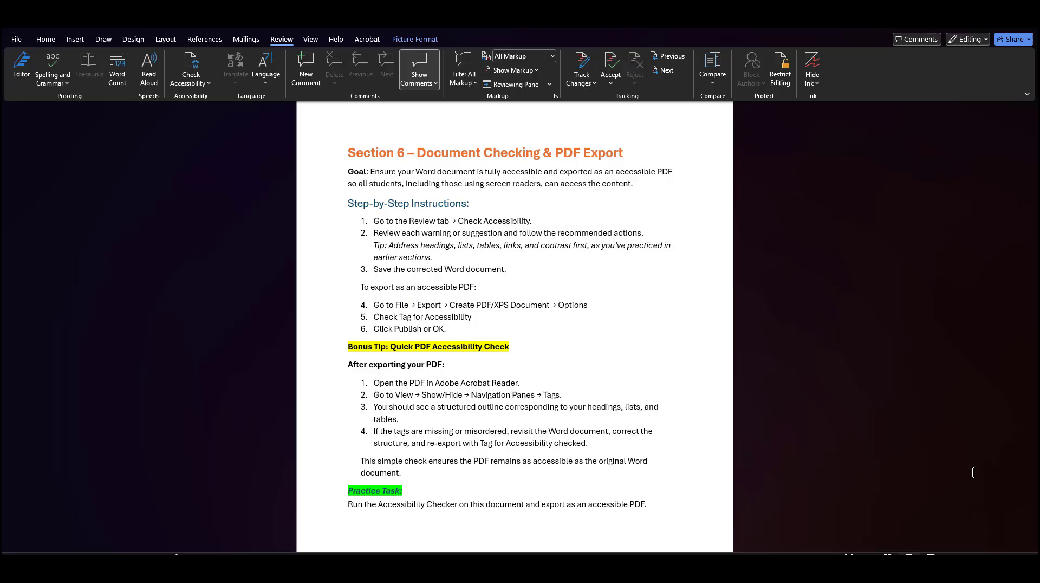
Export the document as the PDF "Accessibility Quick Reference Sheet- Document Accessibility" with document structure tags for accessibility included
click(13, 41)
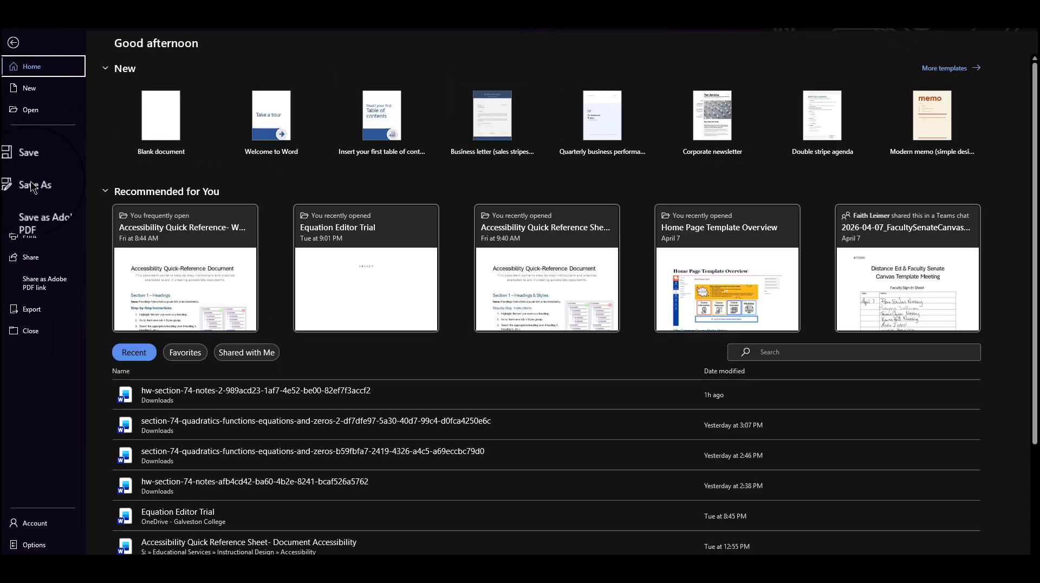
click(38, 314)
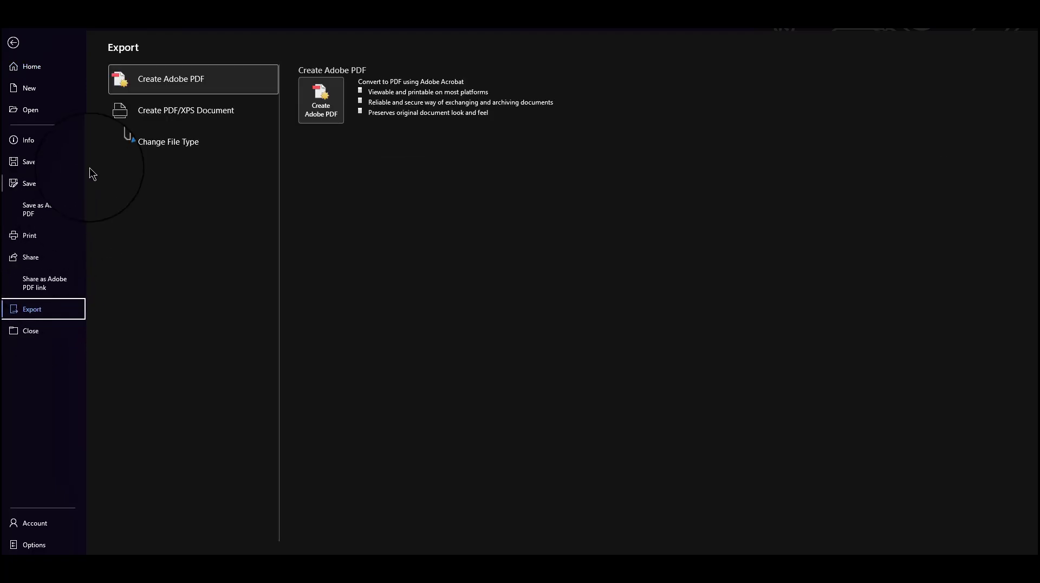
click(156, 115)
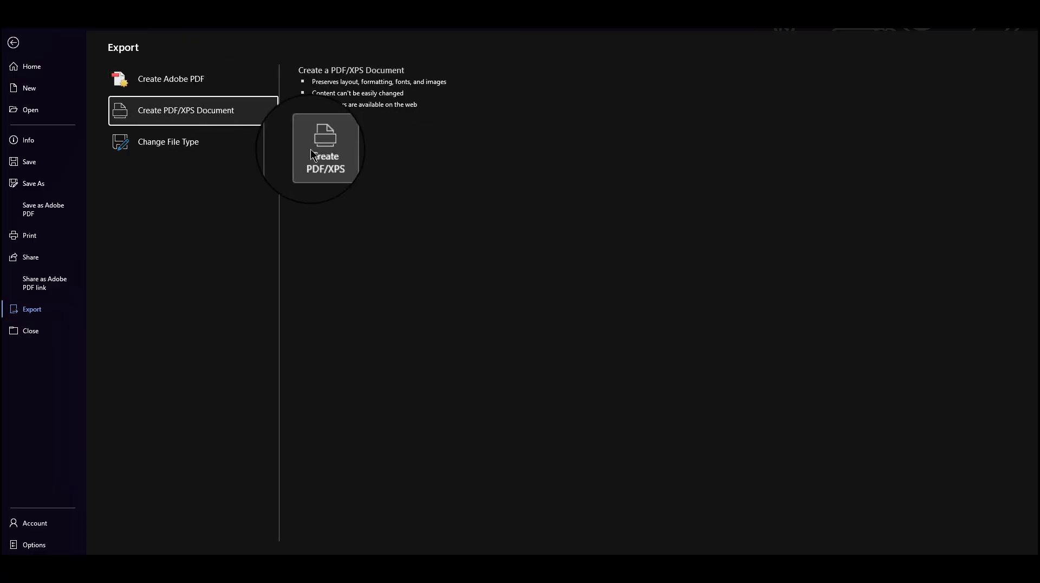
key(Escape)
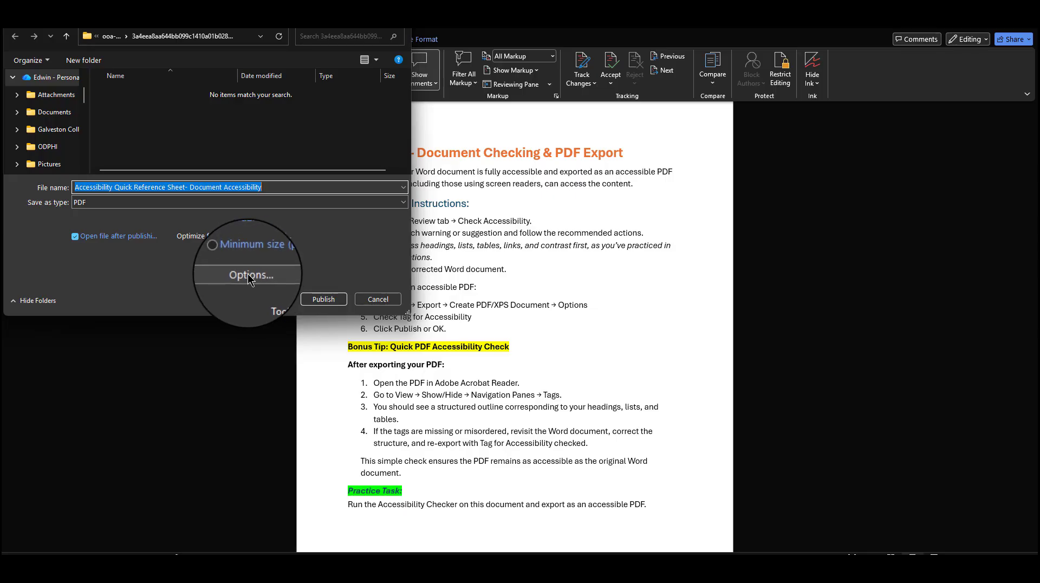
click(273, 274)
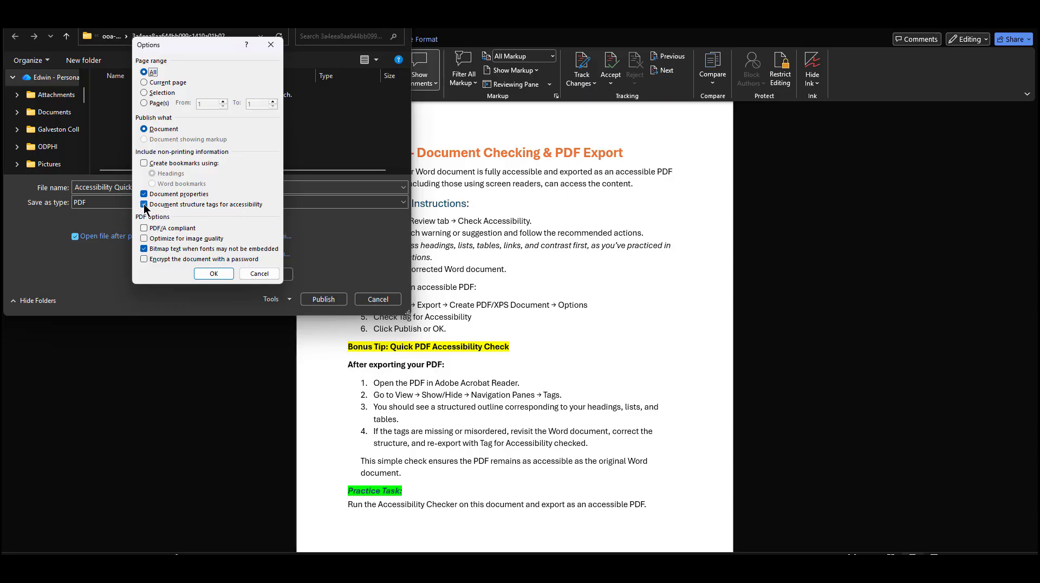
click(214, 275)
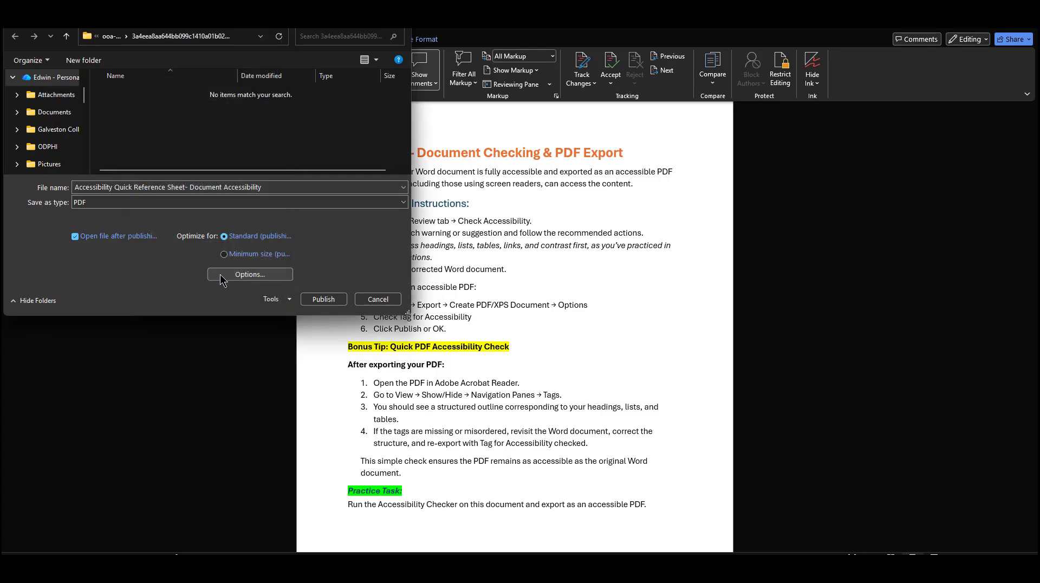
click(323, 300)
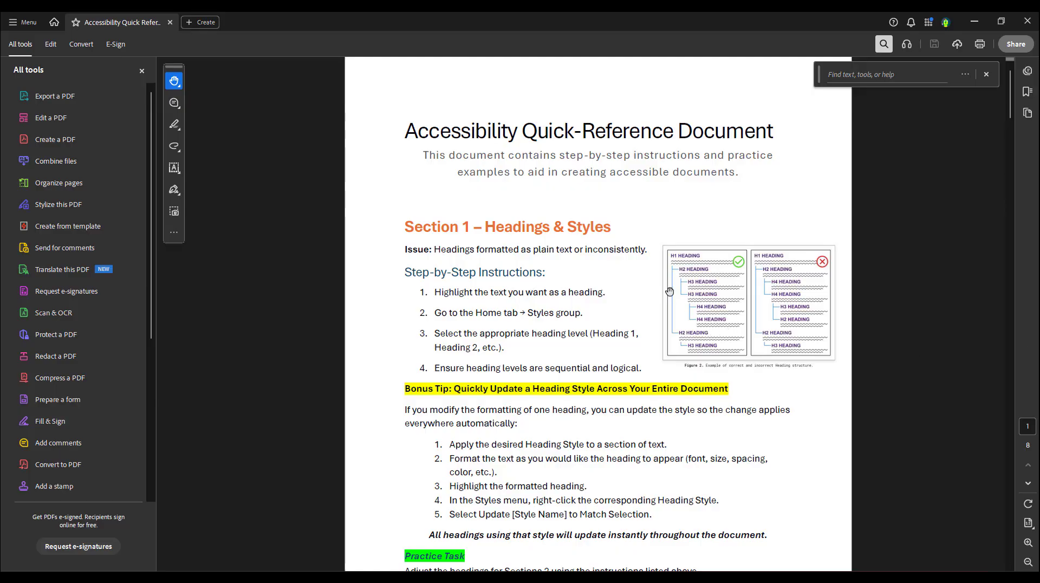
Display the accessibility tags of the exported PDF in Adobe Acrobat
click(258, 144)
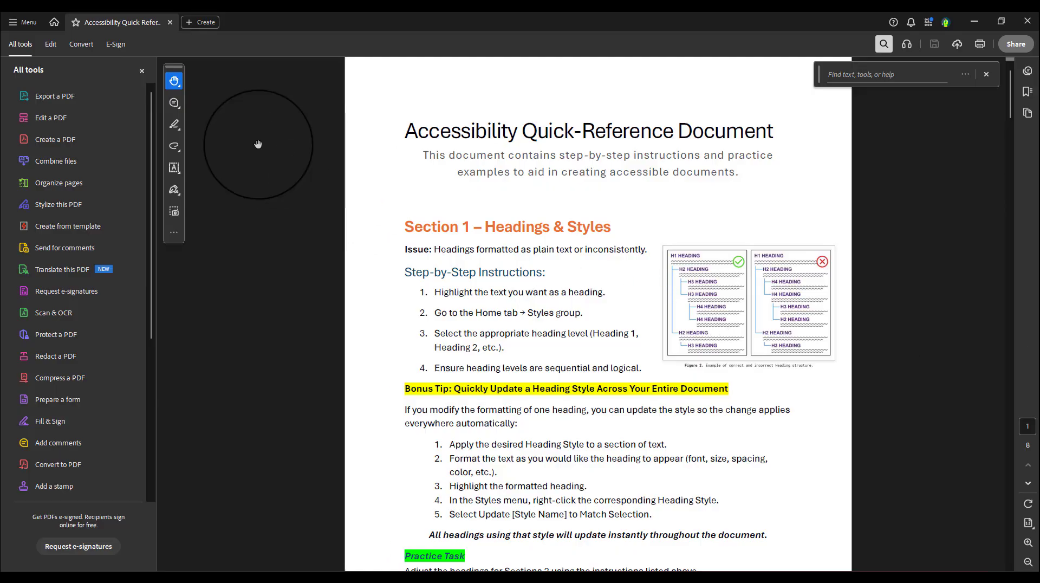
click(20, 24)
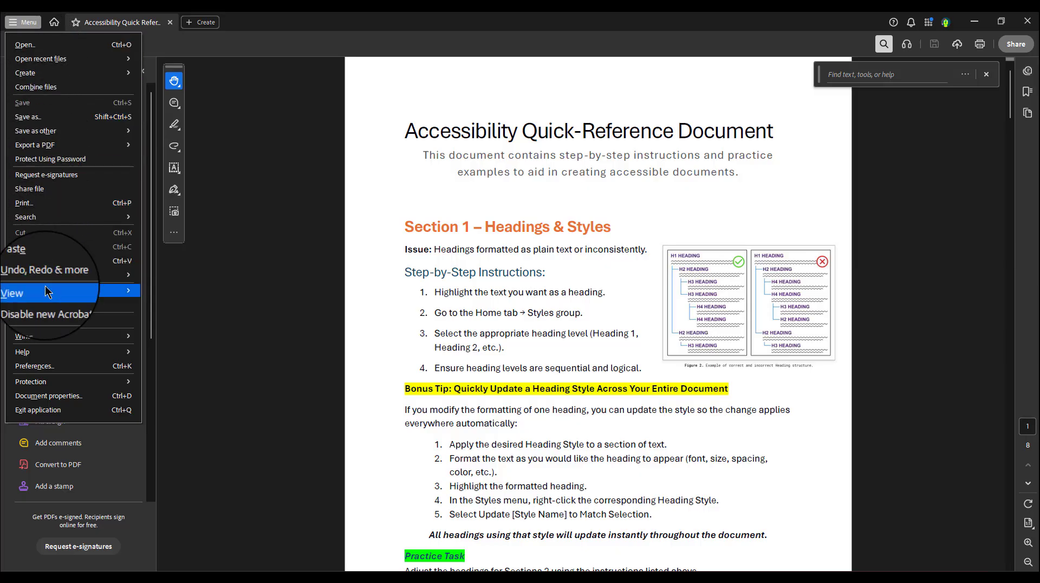
mouse_move(46, 292)
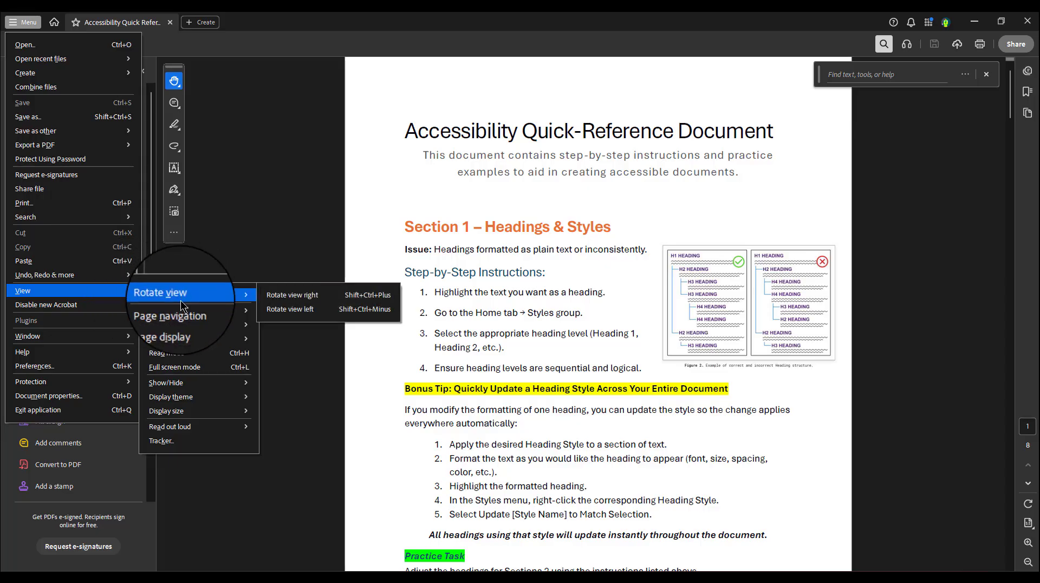
mouse_move(184, 329)
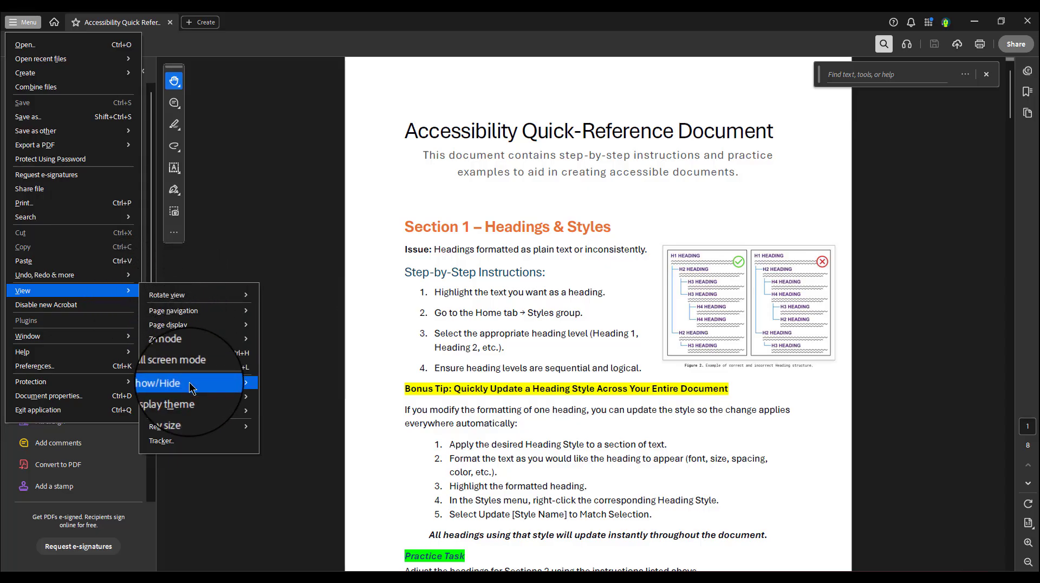
mouse_move(201, 385)
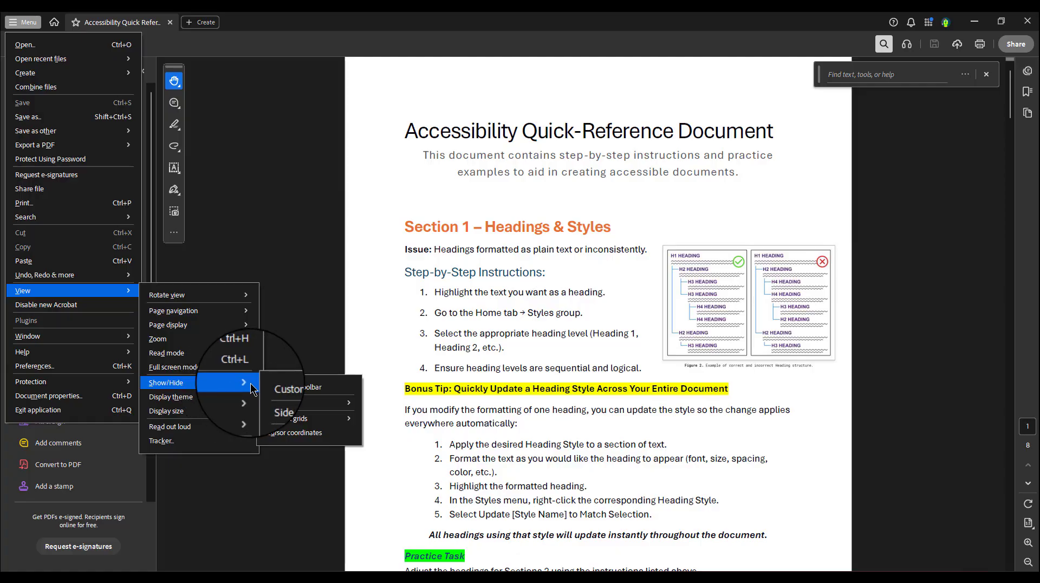
mouse_move(310, 411)
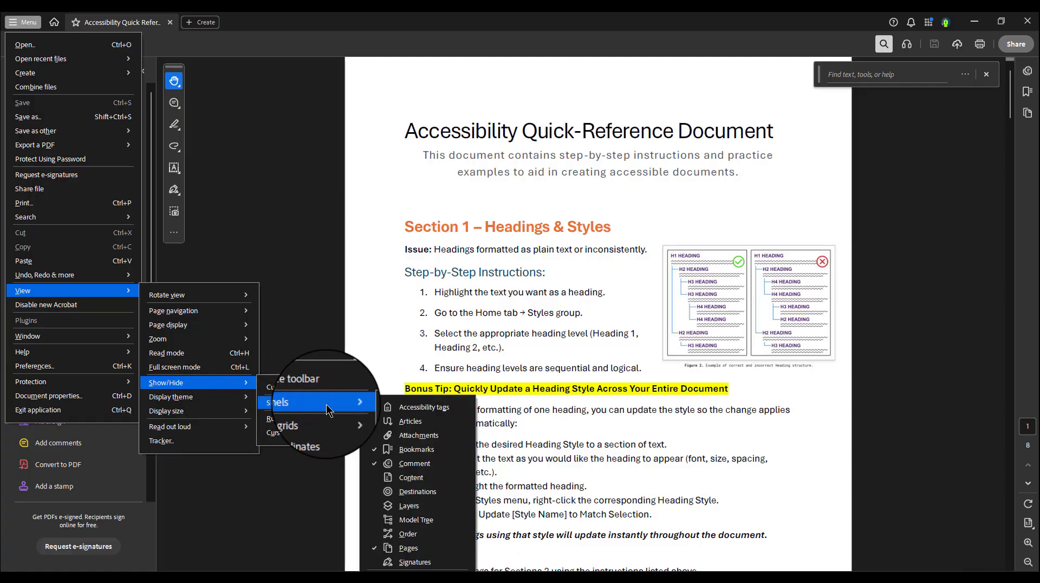
click(397, 413)
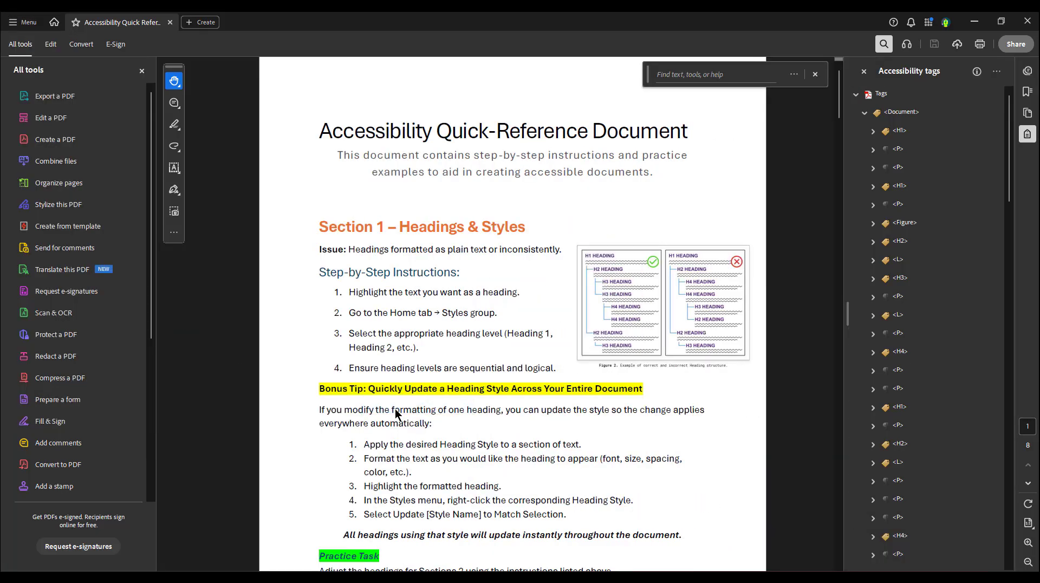